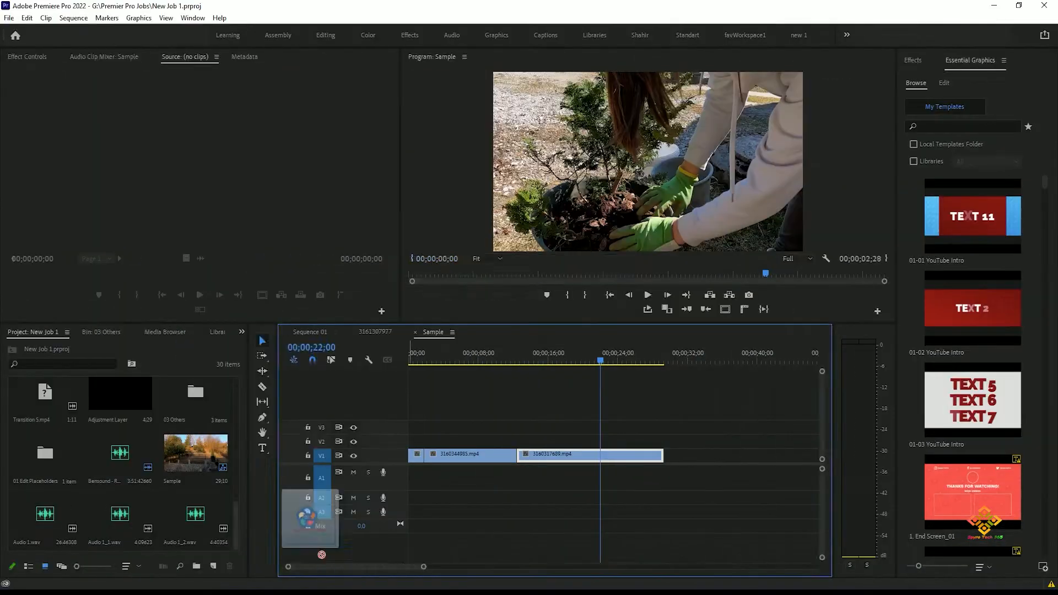
Import spyro21.png into the project and place it on track V2 above the footage, starting at about 00;00;04;26
{"action": "left_click_drag", "start_coordinate": [307, 514], "coordinate": [121, 518]}
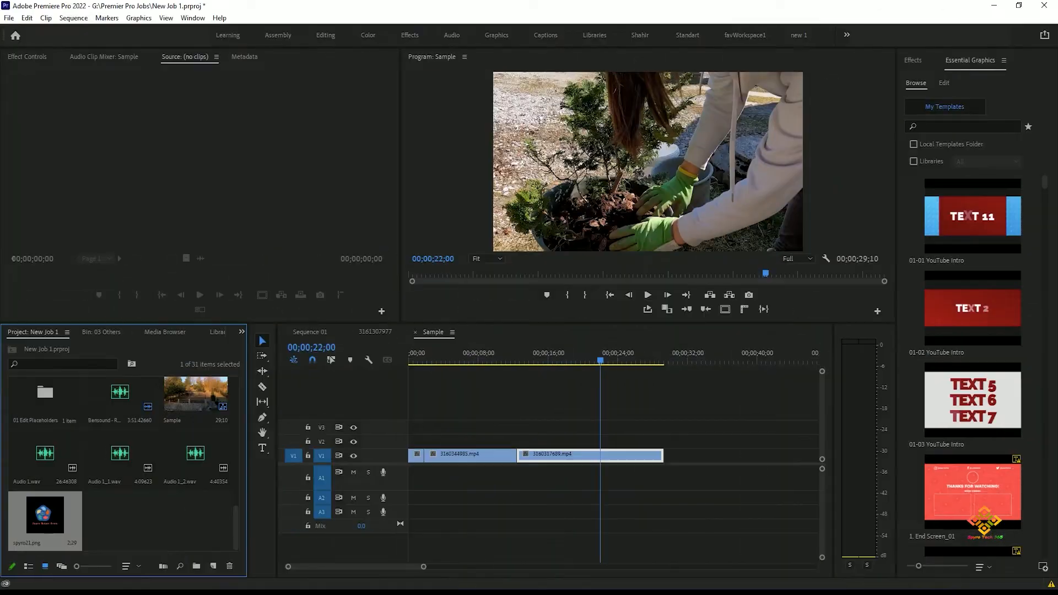
{"action": "left_click_drag", "start_coordinate": [44, 515], "coordinate": [462, 441]}
{"action": "left_click_drag", "start_coordinate": [452, 360], "coordinate": [453, 360]}
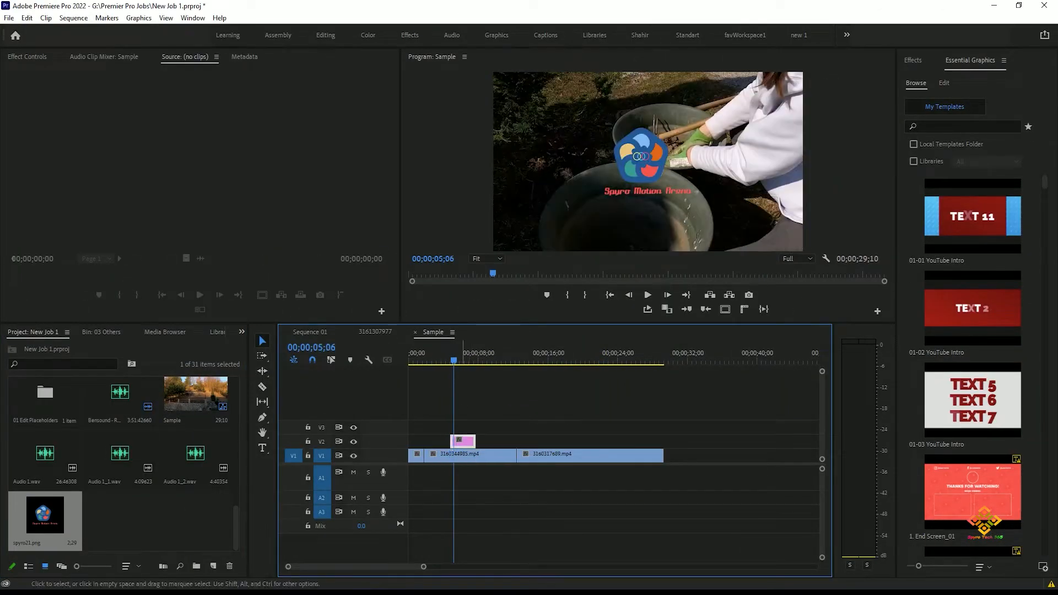
{"action": "double_click", "coordinate": [463, 441]}
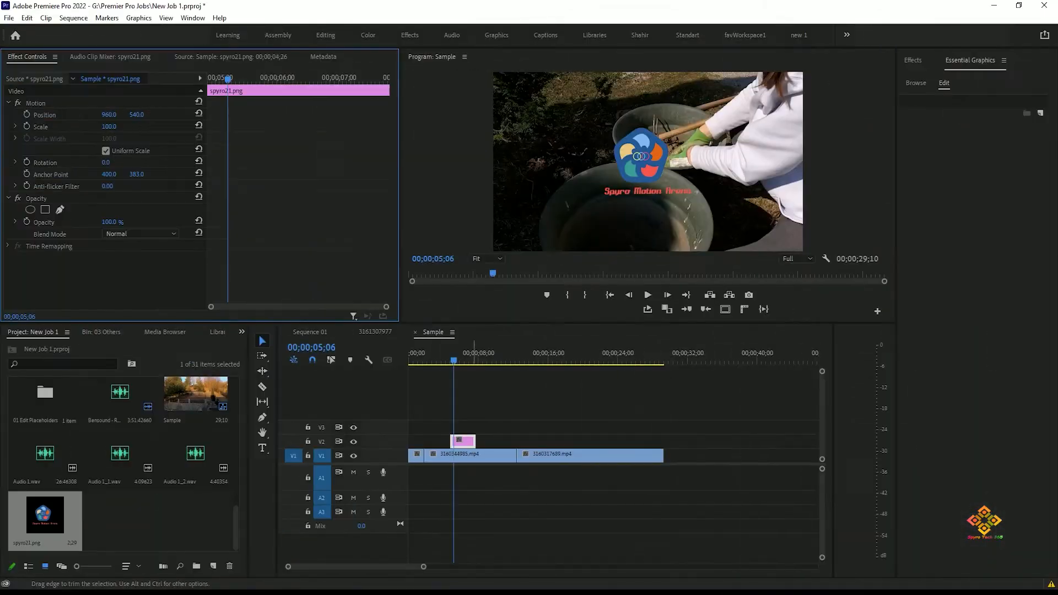
Try extending the logo clip to the end of the footage and setting its duration to 00;00;18;03, undoing both changes
{"action": "left_click_drag", "start_coordinate": [475, 441], "coordinate": [663, 441]}
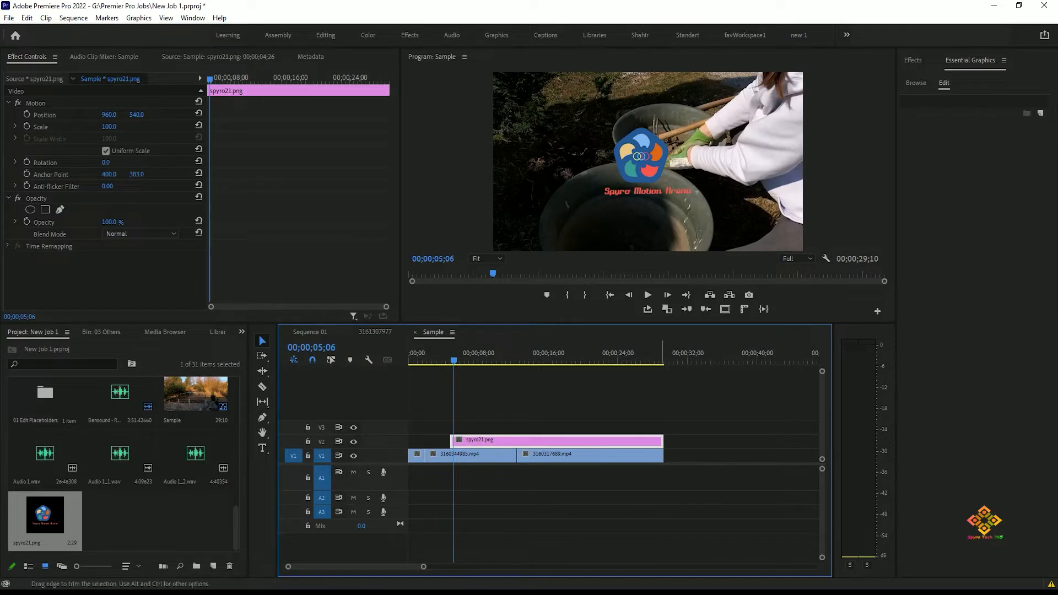
{"action": "key", "text": "ctrl+z"}
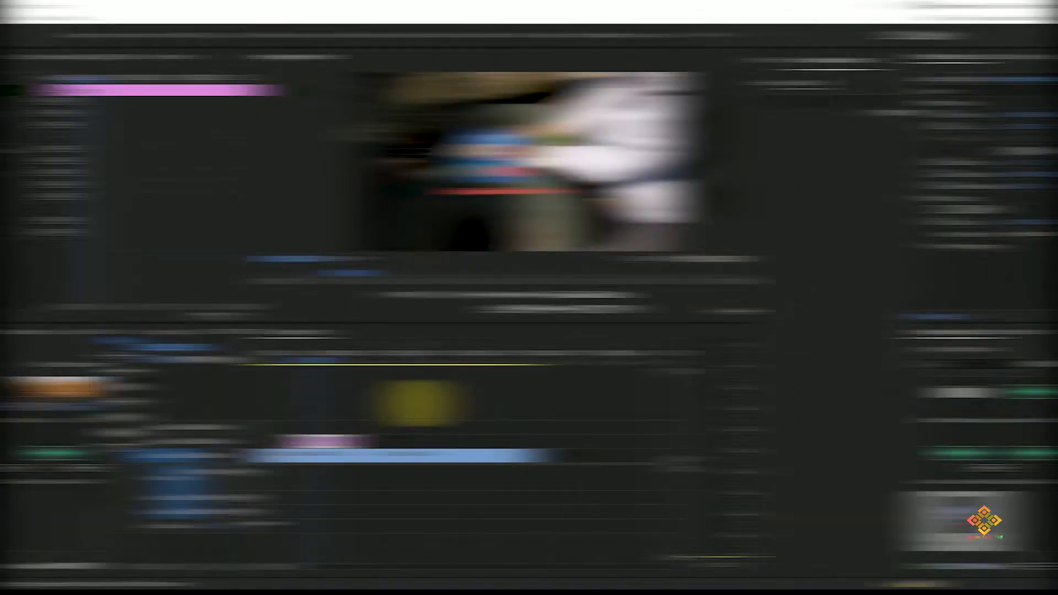
{"action": "key", "text": "ctrl+r"}
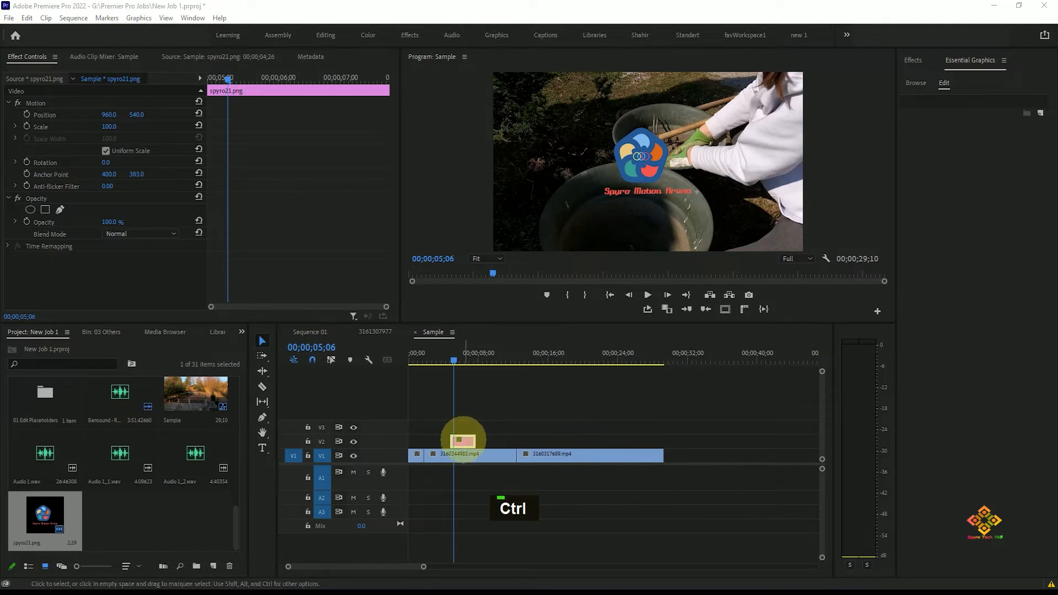
{"action": "key", "text": "ctrl+r"}
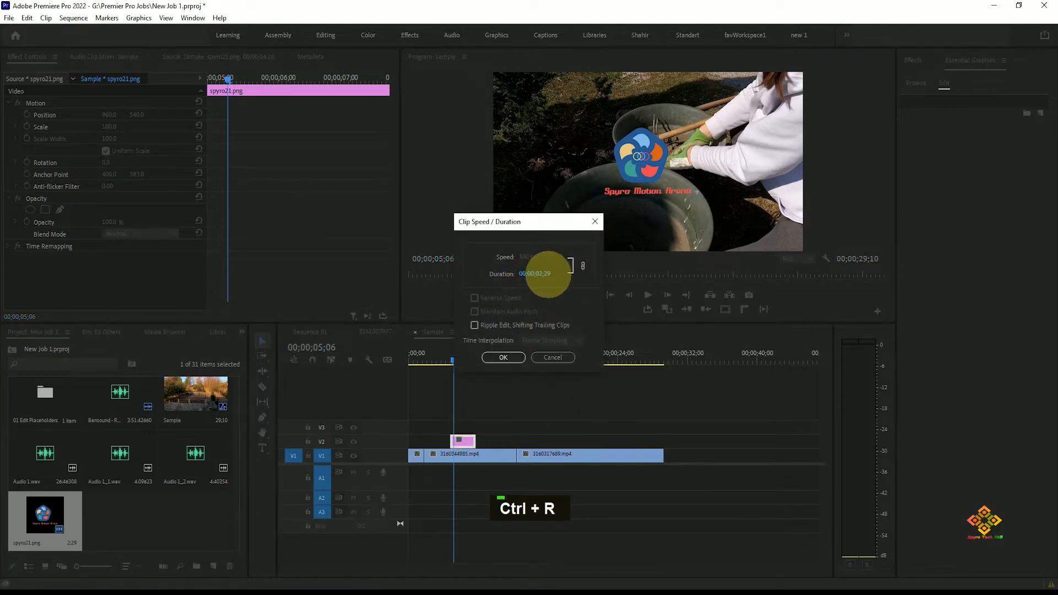
{"action": "left_click_drag", "start_coordinate": [544, 273], "coordinate": [803, 283]}
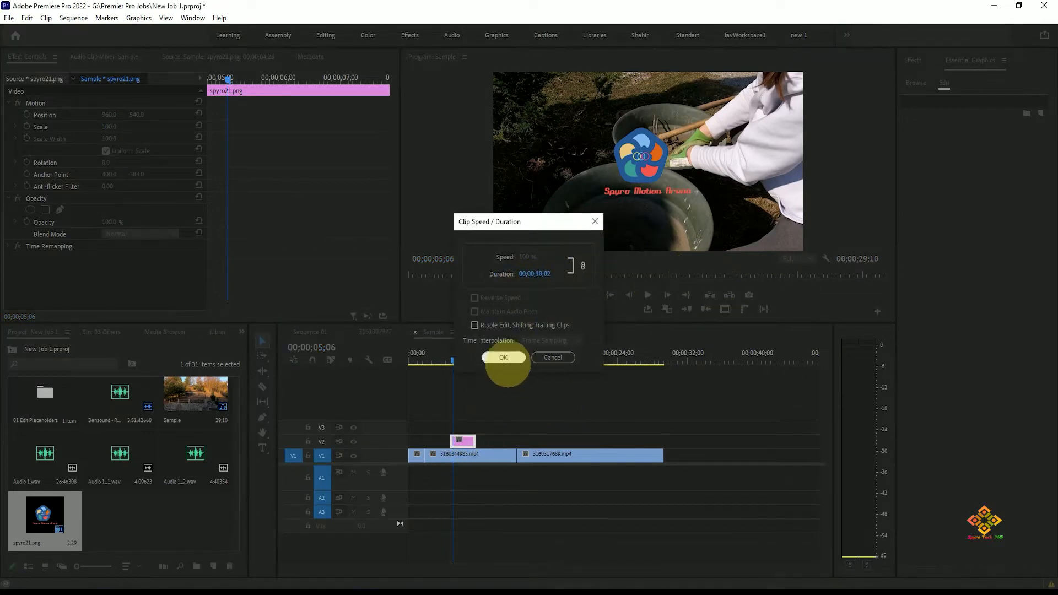
{"action": "left_click", "coordinate": [503, 357]}
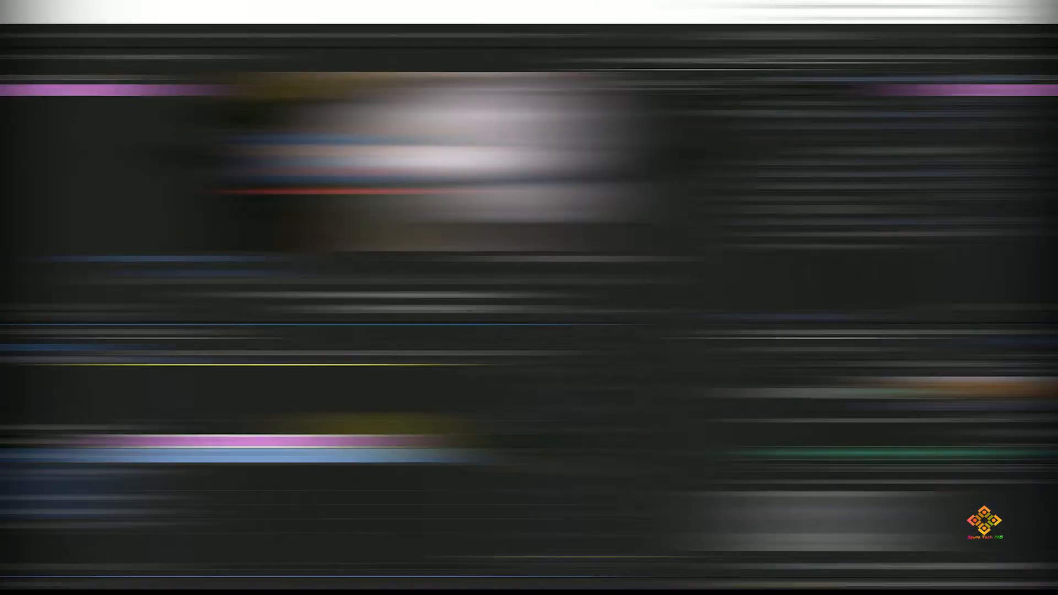
{"action": "key", "text": "ctrl+z"}
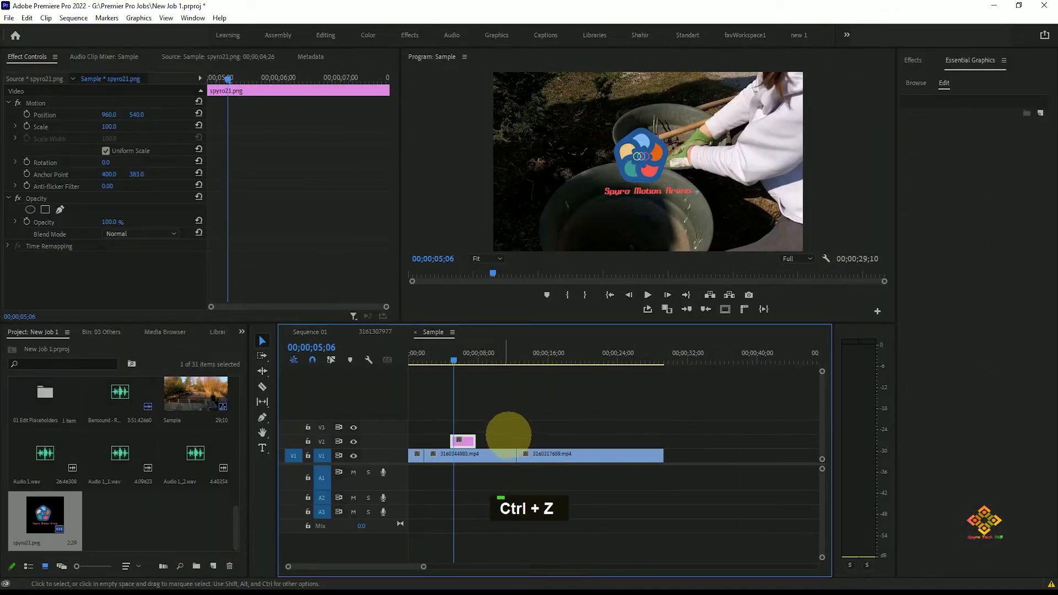
Try stretching the logo clip from the sequence start to just past the footage's end, and undo the changes
{"action": "left_click_drag", "start_coordinate": [452, 440], "coordinate": [411, 441]}
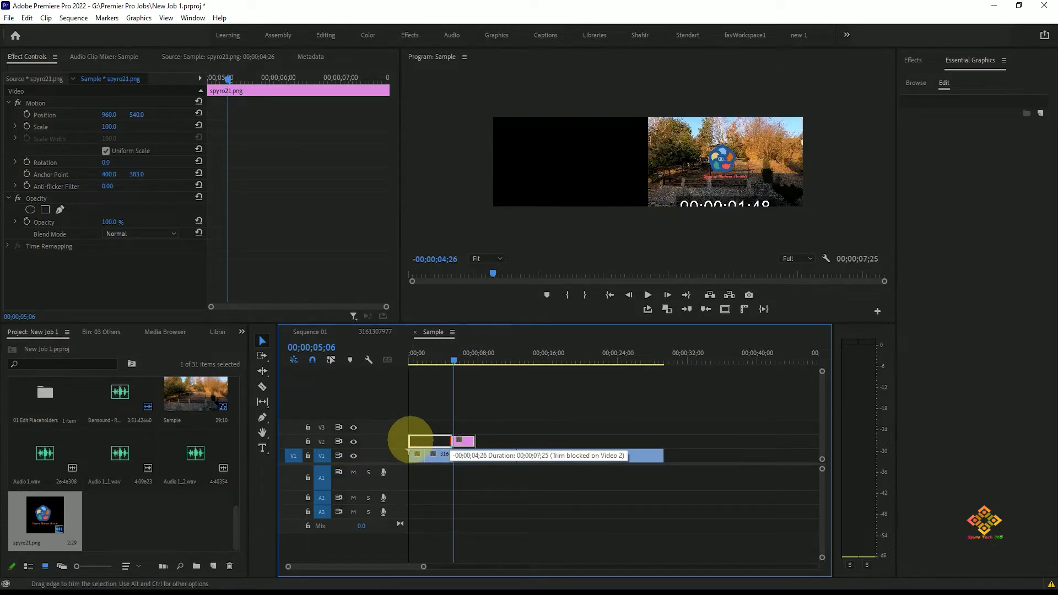
{"action": "left_click_drag", "start_coordinate": [411, 440], "coordinate": [684, 440]}
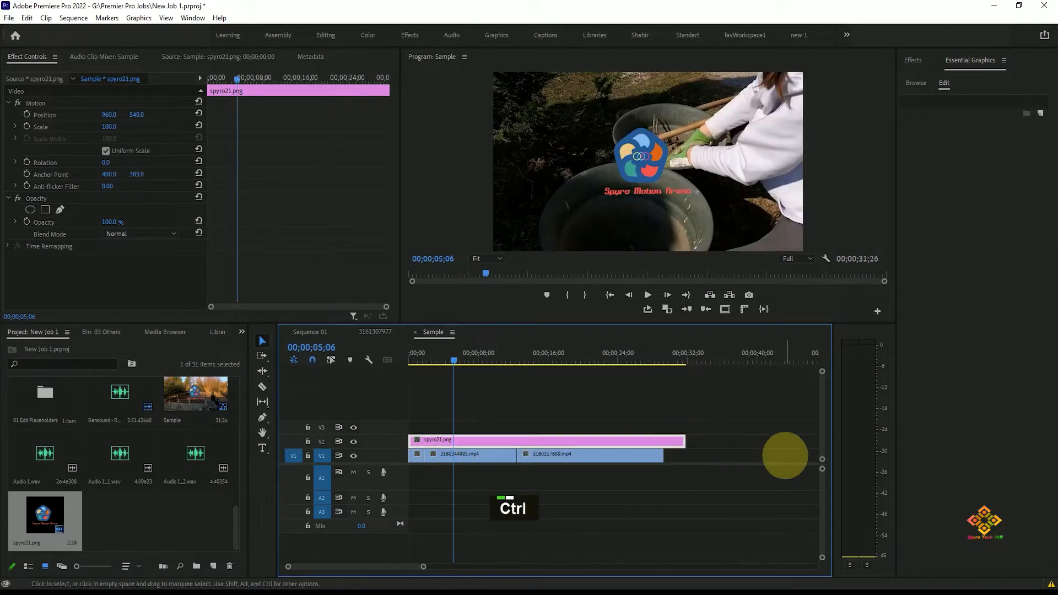
{"action": "key", "text": "ctrl+z"}
{"action": "key", "text": "ctrl+z"}
{"action": "key", "text": "ctrl+z"}
Extend the logo clip's end to about 22 seconds on the timeline and reduce its scale to 64
{"action": "left_click_drag", "start_coordinate": [475, 440], "coordinate": [599, 441]}
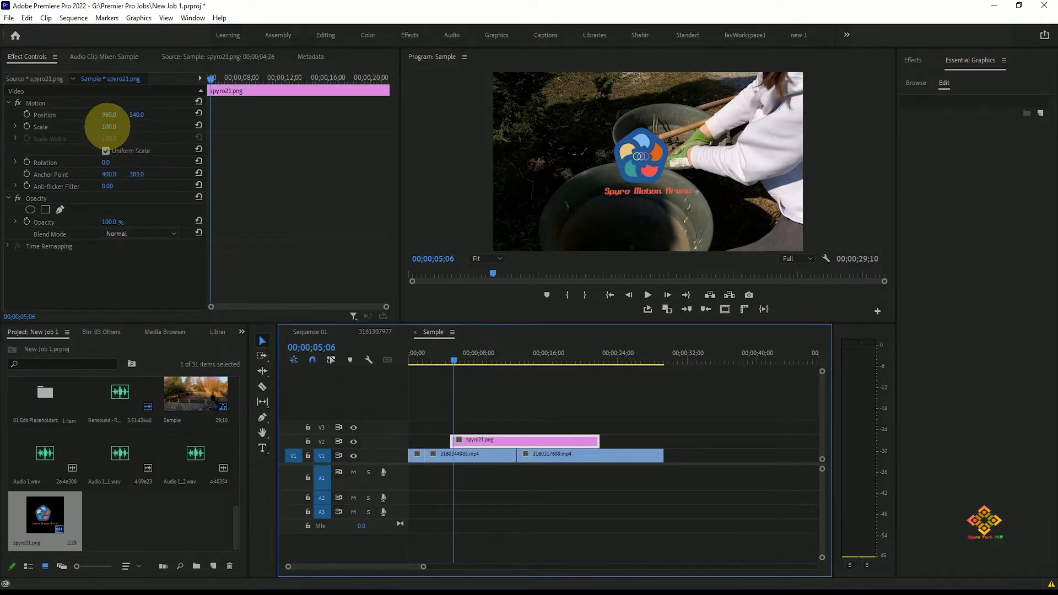
{"action": "left_click", "coordinate": [111, 126]}
{"action": "left_click_drag", "start_coordinate": [111, 125], "coordinate": [198, 125]}
{"action": "left_click", "coordinate": [198, 125]}
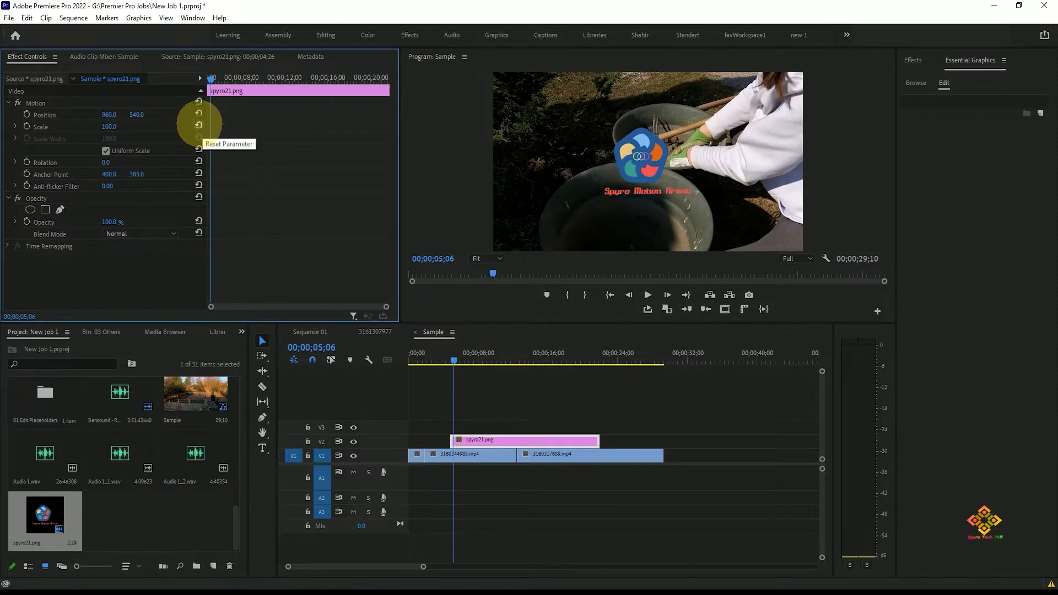
{"action": "left_click_drag", "start_coordinate": [113, 125], "coordinate": [97, 131]}
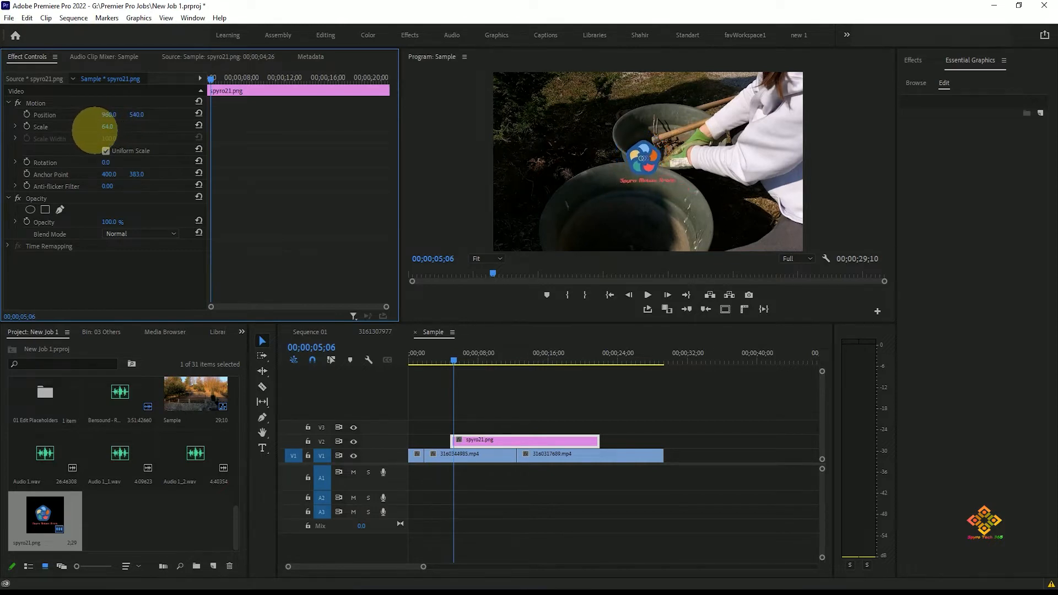
Move the logo to position 1708, 194 in the frame's upper-right corner and set its scale to 36
{"action": "left_click_drag", "start_coordinate": [109, 114], "coordinate": [629, 94]}
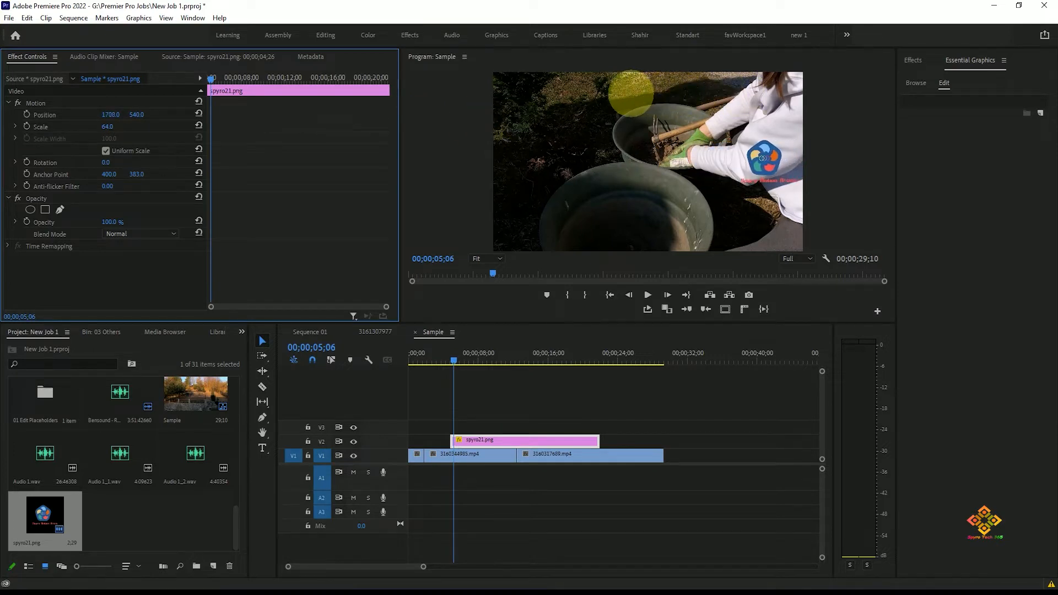
{"action": "left_click_drag", "start_coordinate": [141, 114], "coordinate": [138, 309]}
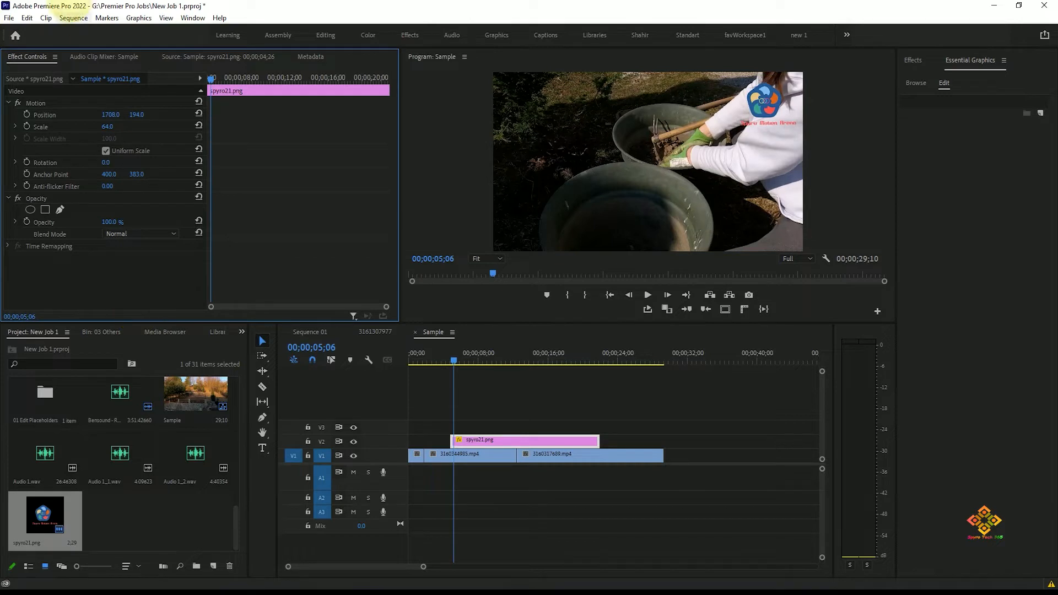
{"action": "mouse_move", "coordinate": [105, 124]}
{"action": "left_mouse_down"}
{"action": "mouse_move", "coordinate": [85, 121]}
{"action": "mouse_move", "coordinate": [116, 125]}
{"action": "left_mouse_up"}
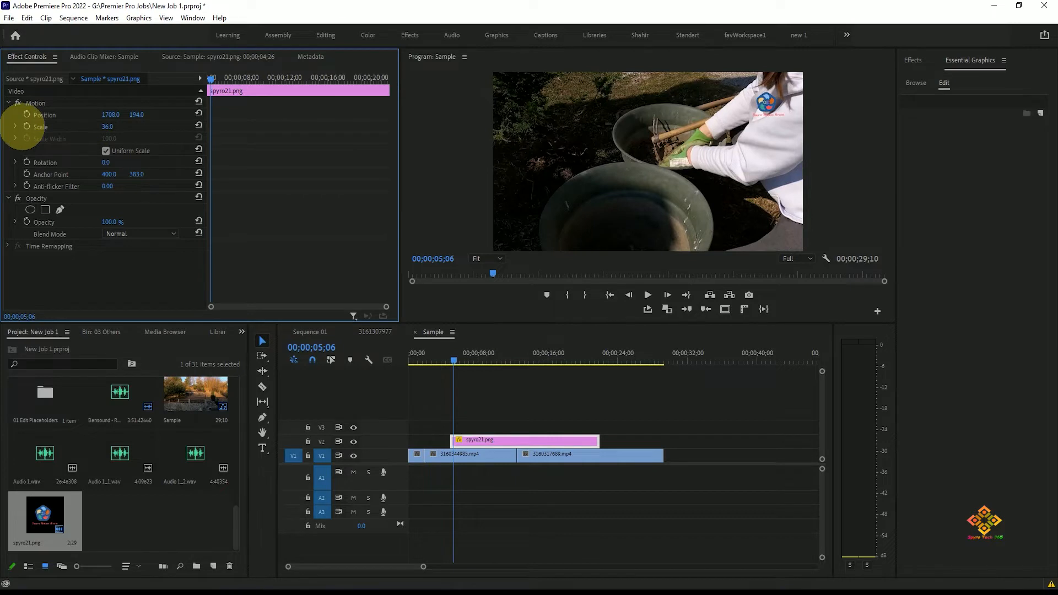
Enable Scale and Position keyframing for the logo clip at its first frame, 00;00;04;26
{"action": "left_click", "coordinate": [453, 360]}
{"action": "left_click_drag", "start_coordinate": [453, 360], "coordinate": [451, 360]}
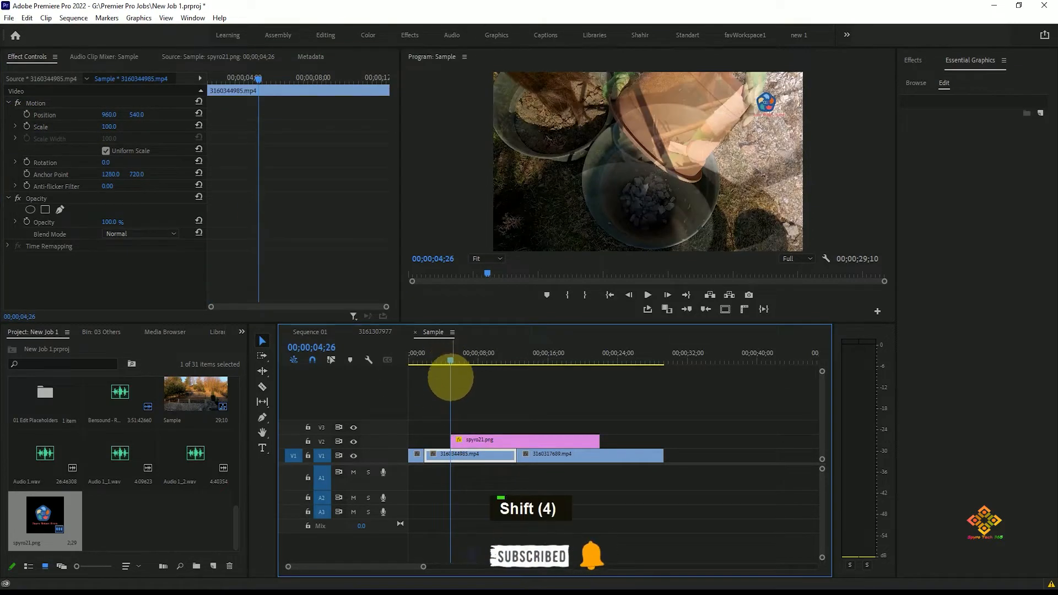
{"action": "left_click", "coordinate": [457, 439]}
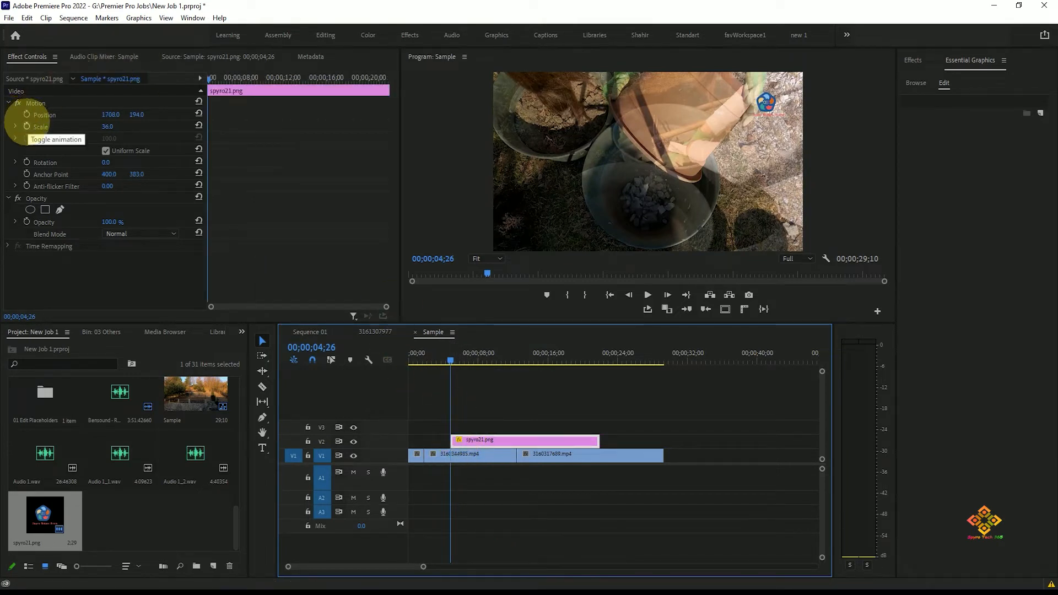
{"action": "left_click", "coordinate": [26, 126]}
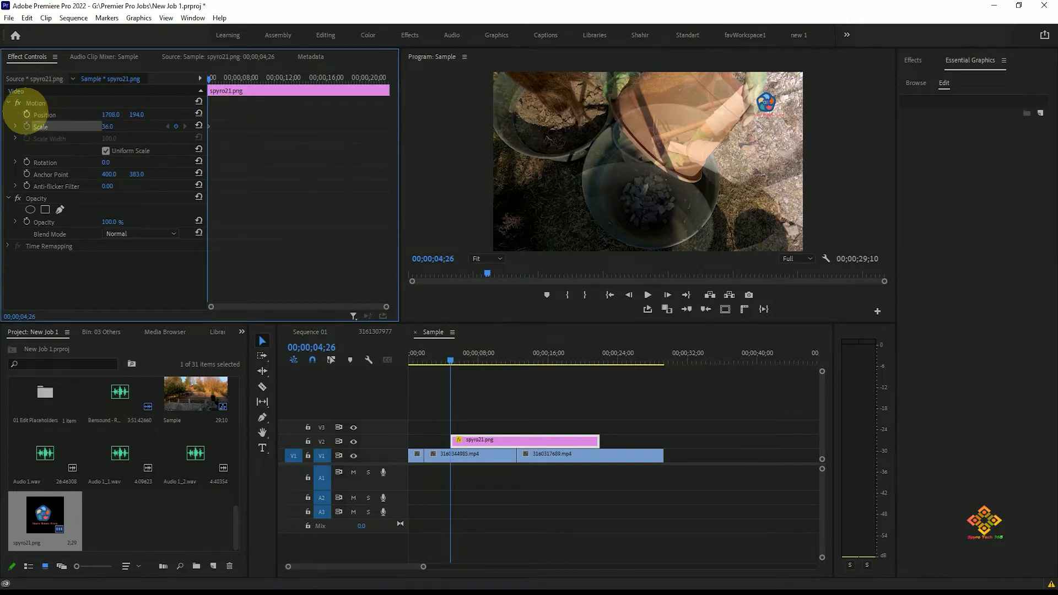
{"action": "left_click", "coordinate": [26, 114]}
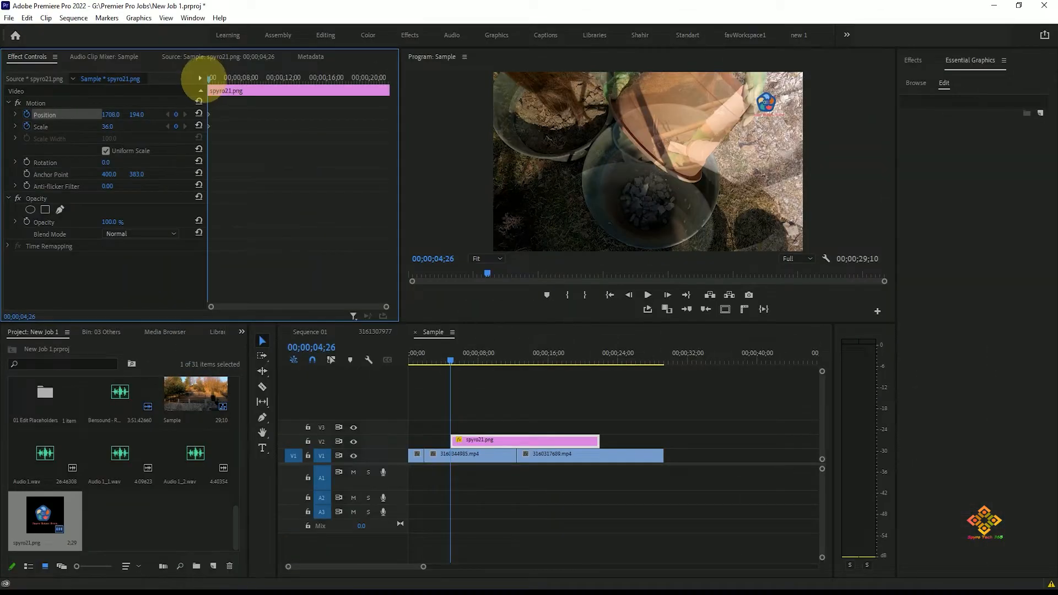
Remove the logo's Position keyframing and set its Scale to 60 at 00;00;06;22
{"action": "key", "text": "space"}
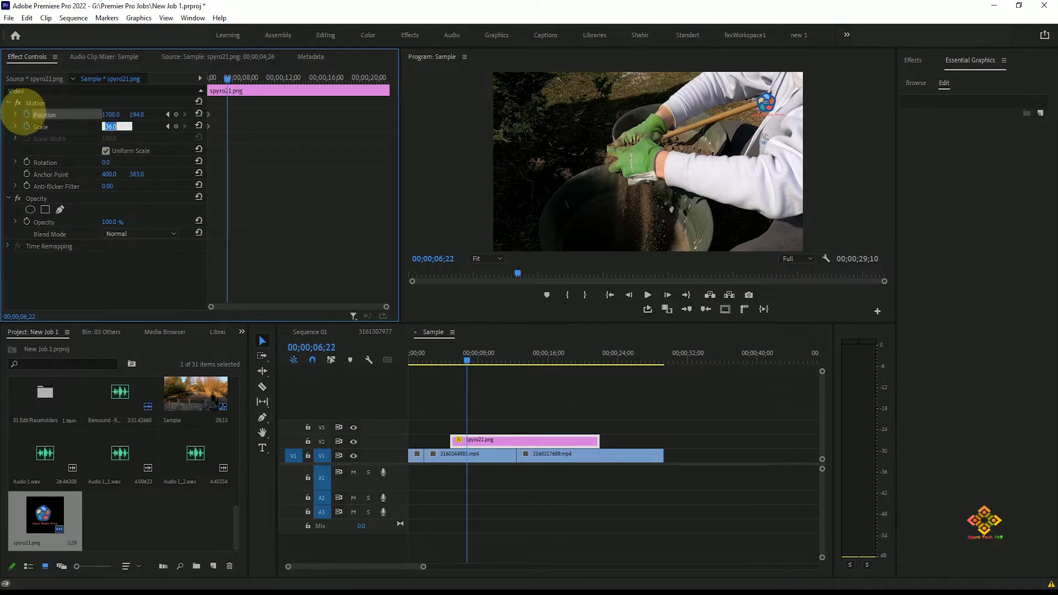
{"action": "left_click", "coordinate": [27, 114]}
{"action": "left_click", "coordinate": [565, 314]}
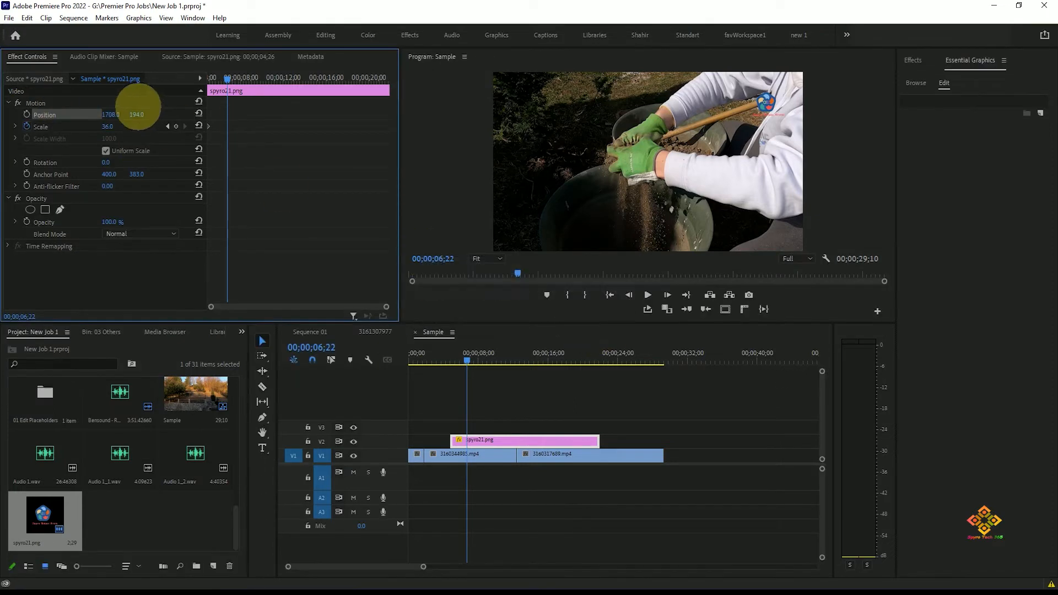
{"action": "mouse_move", "coordinate": [110, 126]}
{"action": "left_mouse_down"}
{"action": "mouse_move", "coordinate": [148, 125]}
{"action": "mouse_move", "coordinate": [124, 125]}
{"action": "left_mouse_up"}
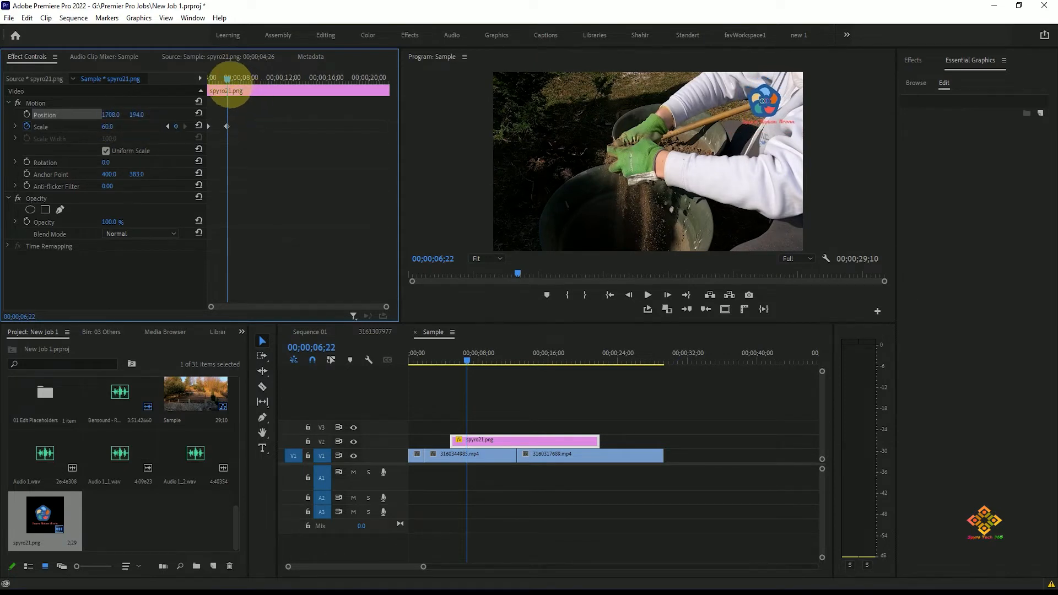
Add a Scale keyframe of 36 to the logo at 00;00;07;25
{"action": "left_click_drag", "start_coordinate": [227, 80], "coordinate": [238, 80]}
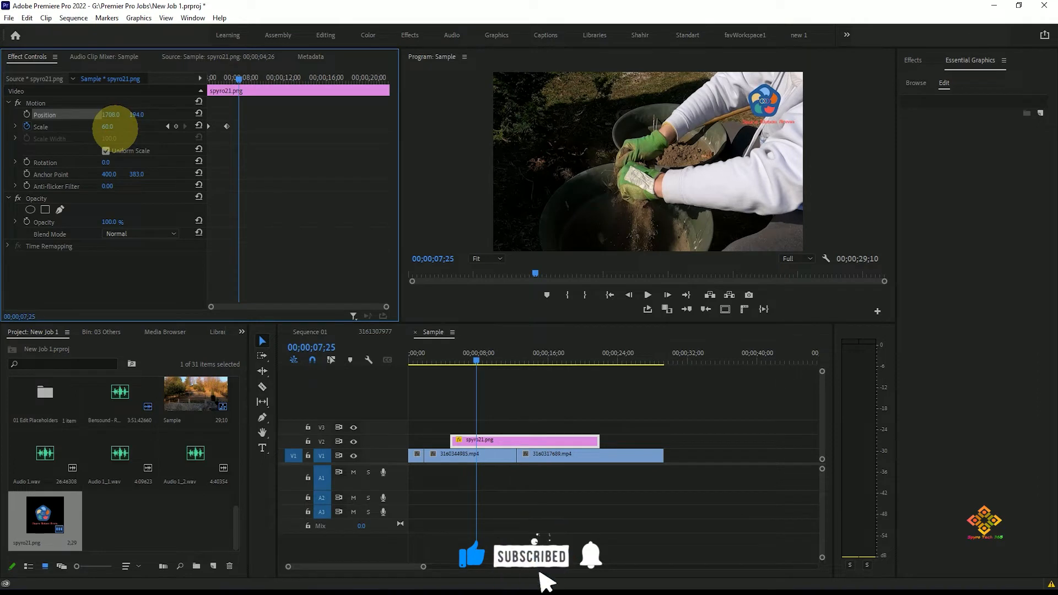
{"action": "left_click", "coordinate": [107, 126]}
{"action": "type", "text": "36"}
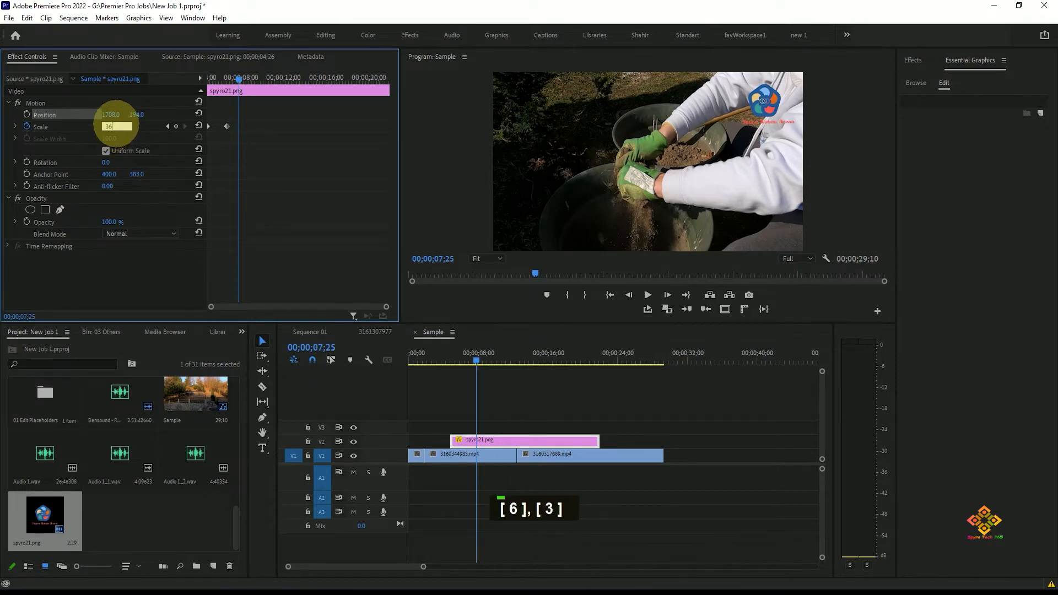
{"action": "key", "text": "Return"}
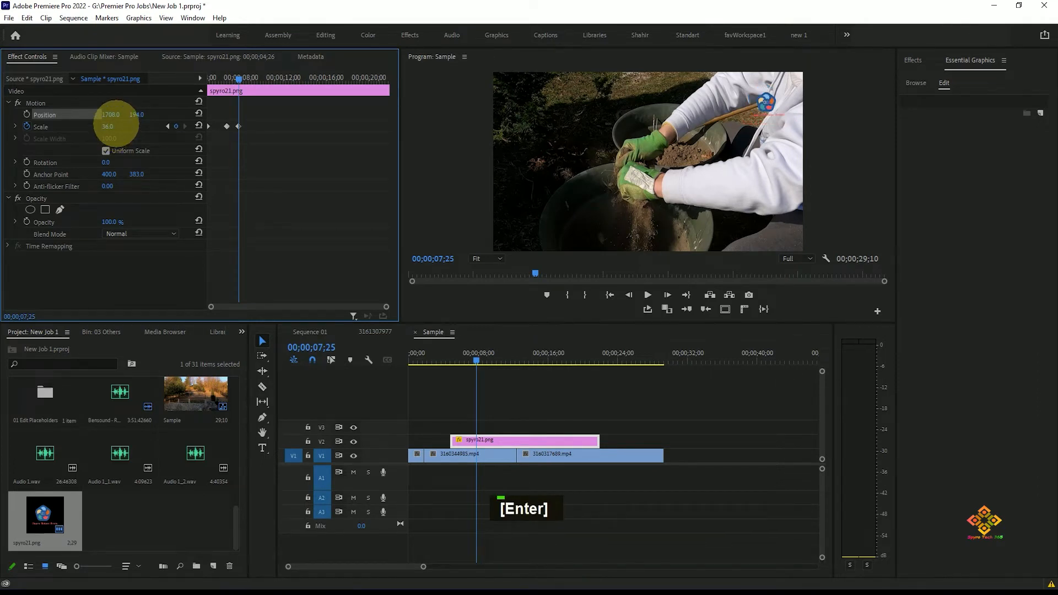
Play back the sequence from just before the logo clip's start to check the scale animation
{"action": "left_click", "coordinate": [453, 361]}
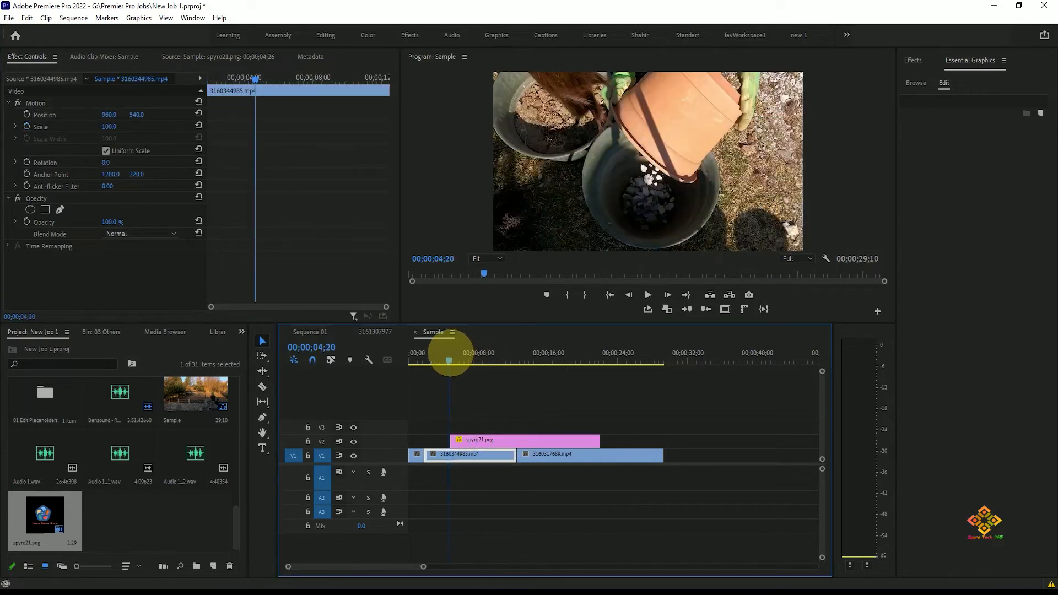
{"action": "key", "text": "space"}
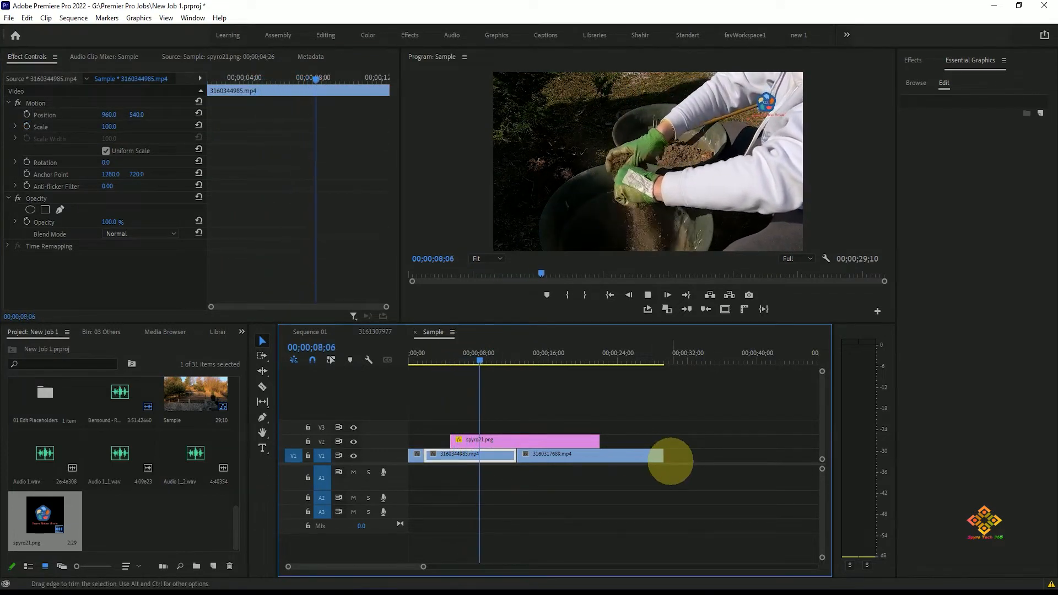
{"action": "key", "text": "space"}
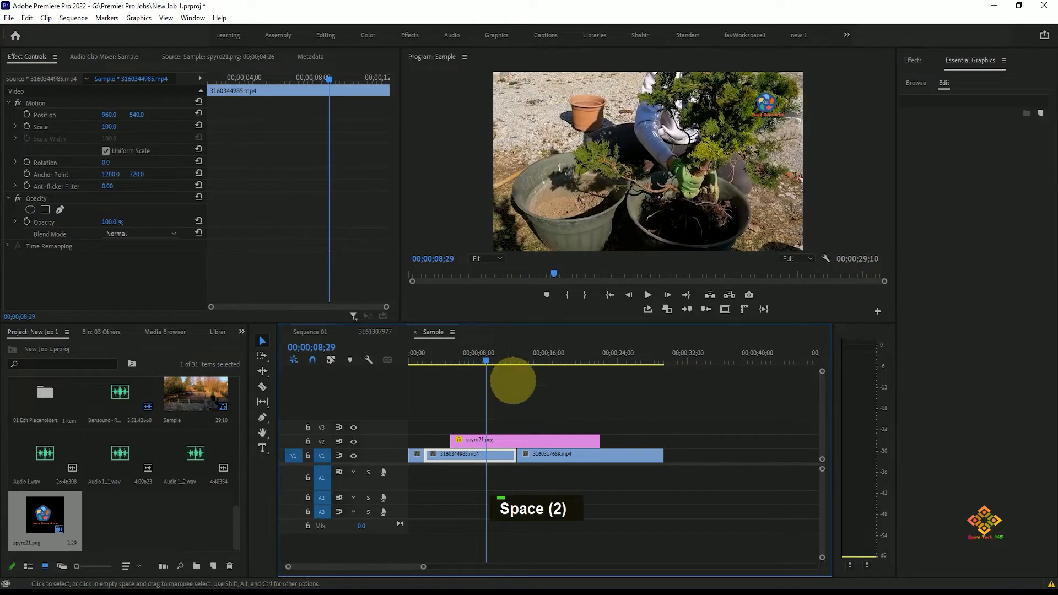
{"action": "left_click", "coordinate": [480, 355]}
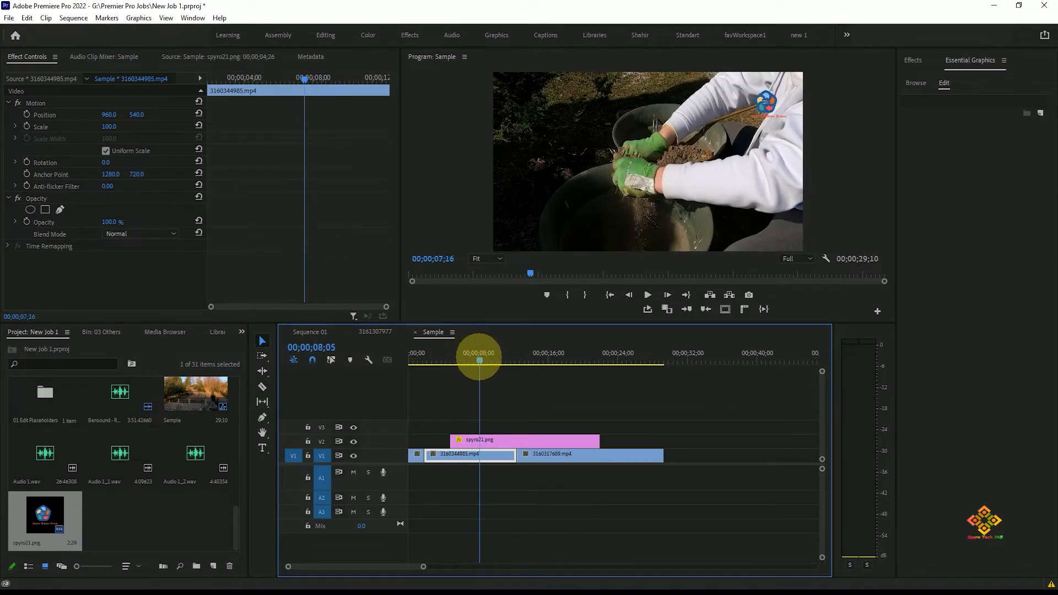
Delete all Scale keyframes from the logo clip with the playhead at 00;00;05;02
{"action": "left_click_drag", "start_coordinate": [457, 358], "coordinate": [452, 359]}
{"action": "left_click", "coordinate": [471, 440]}
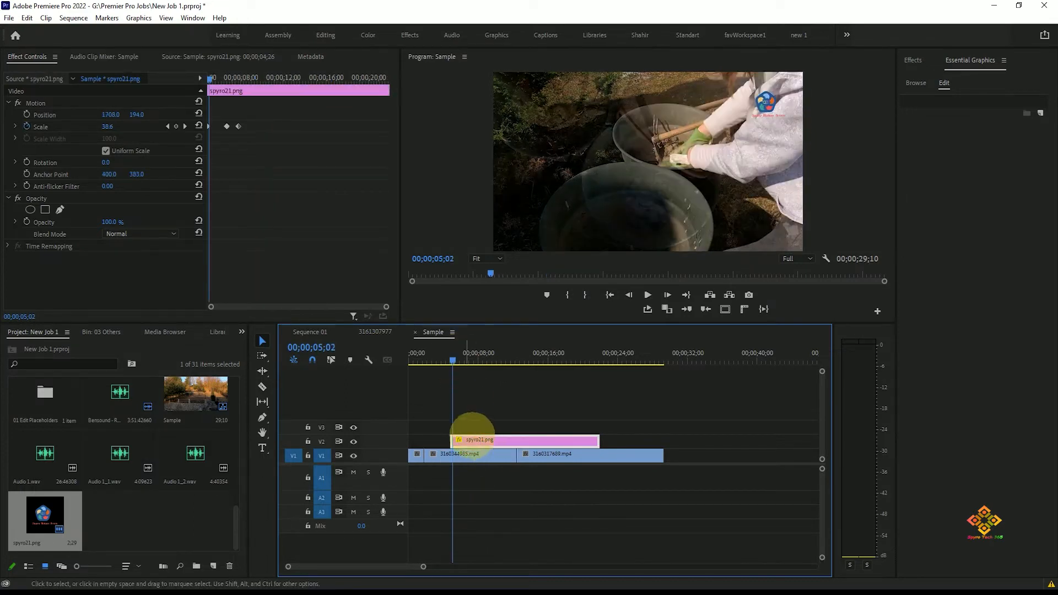
{"action": "left_click", "coordinate": [23, 132]}
{"action": "left_click", "coordinate": [26, 127]}
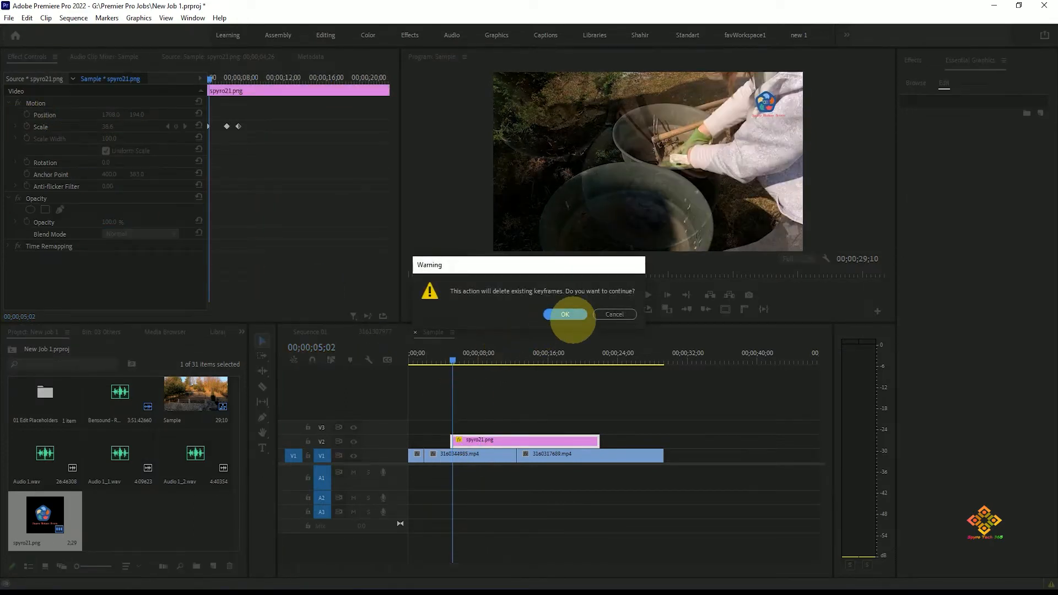
{"action": "left_click", "coordinate": [565, 314]}
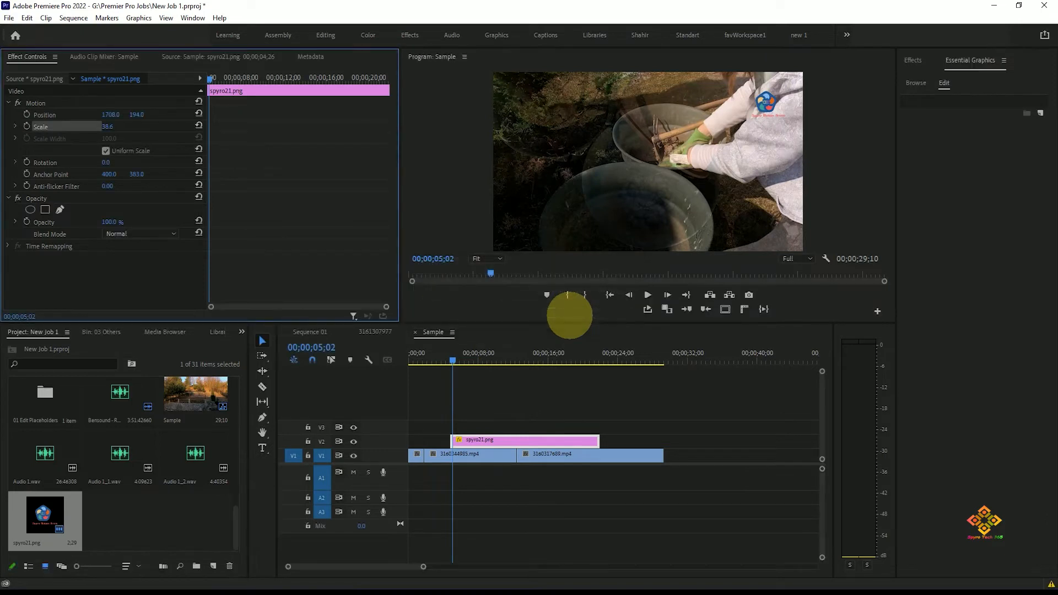
Enable Position keyframing on the logo clip with a first keyframe at 00;00;05;21
{"action": "left_click", "coordinate": [449, 360]}
{"action": "left_click_drag", "start_coordinate": [448, 361], "coordinate": [447, 361]}
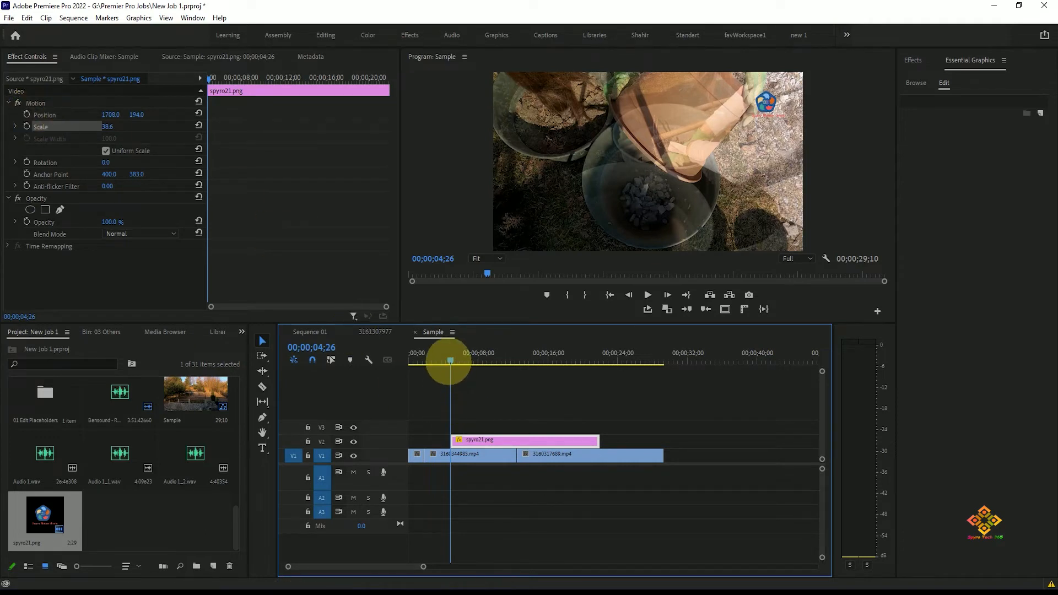
{"action": "left_click_drag", "start_coordinate": [449, 362], "coordinate": [453, 361]}
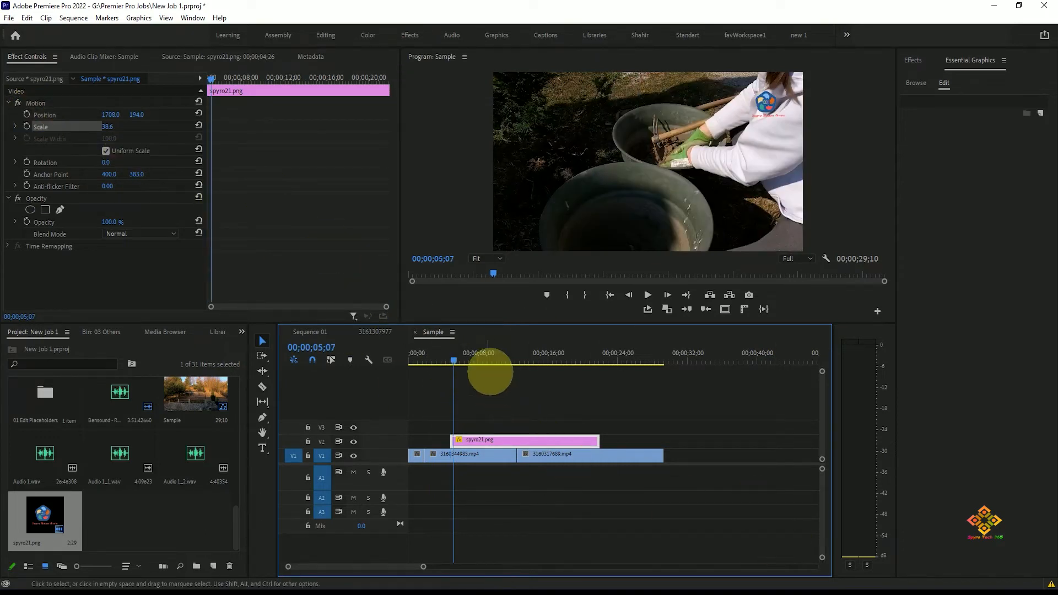
{"action": "left_click_drag", "start_coordinate": [455, 361], "coordinate": [458, 361]}
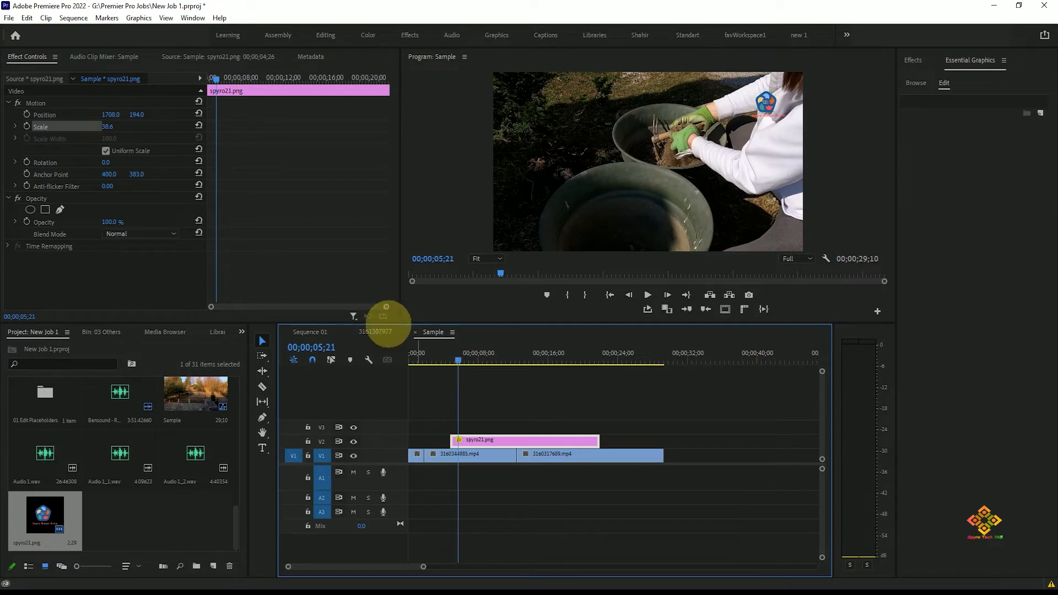
{"action": "left_click", "coordinate": [26, 115]}
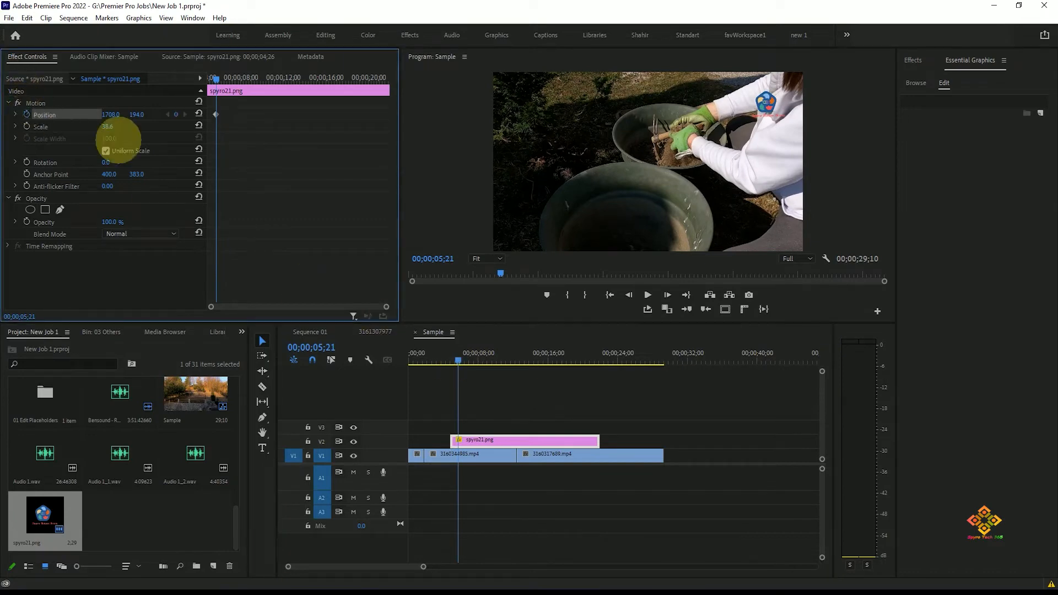
Set the logo's horizontal Position to 2066 at 00;00;04;28 so it starts outside the frame
{"action": "left_click_drag", "start_coordinate": [459, 359], "coordinate": [451, 360]}
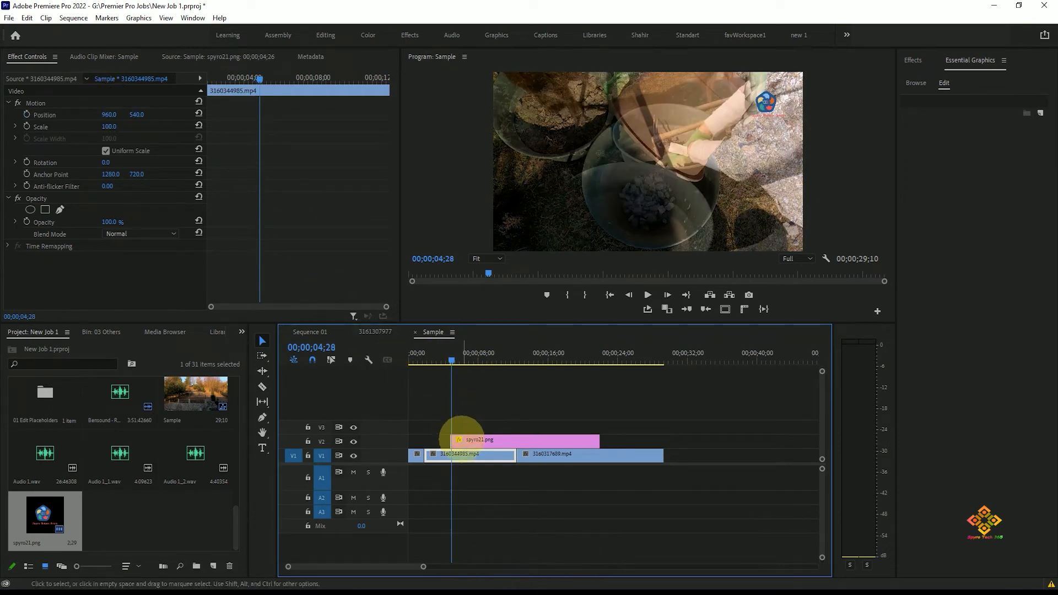
{"action": "left_click", "coordinate": [462, 439]}
{"action": "left_click_drag", "start_coordinate": [111, 114], "coordinate": [298, 110]}
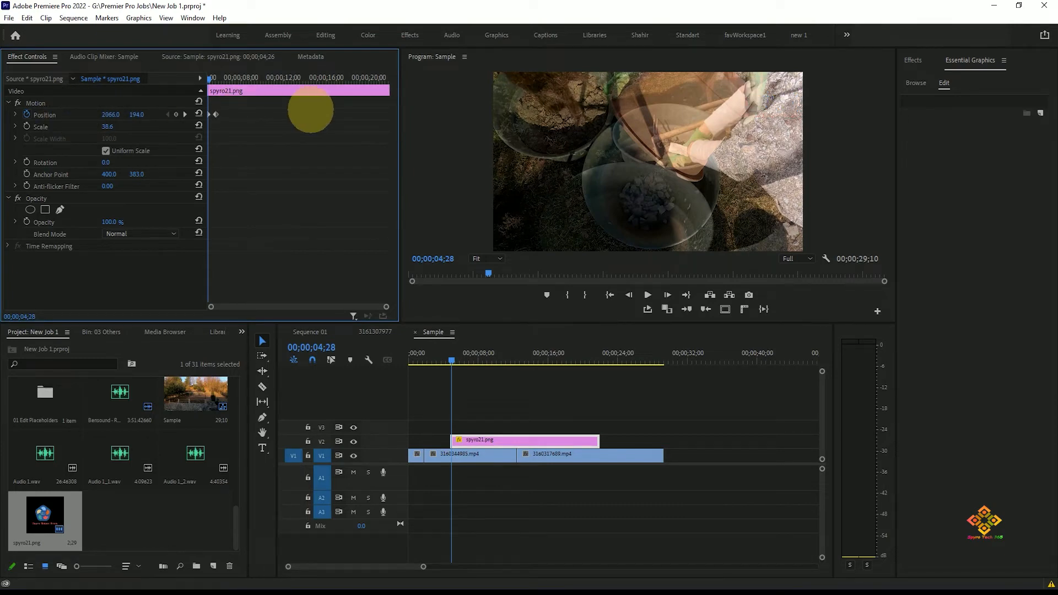
Play back the sequence repeatedly from around the logo clip's start to check the slide-in animation
{"action": "key", "text": "space"}
{"action": "key", "text": "space"}
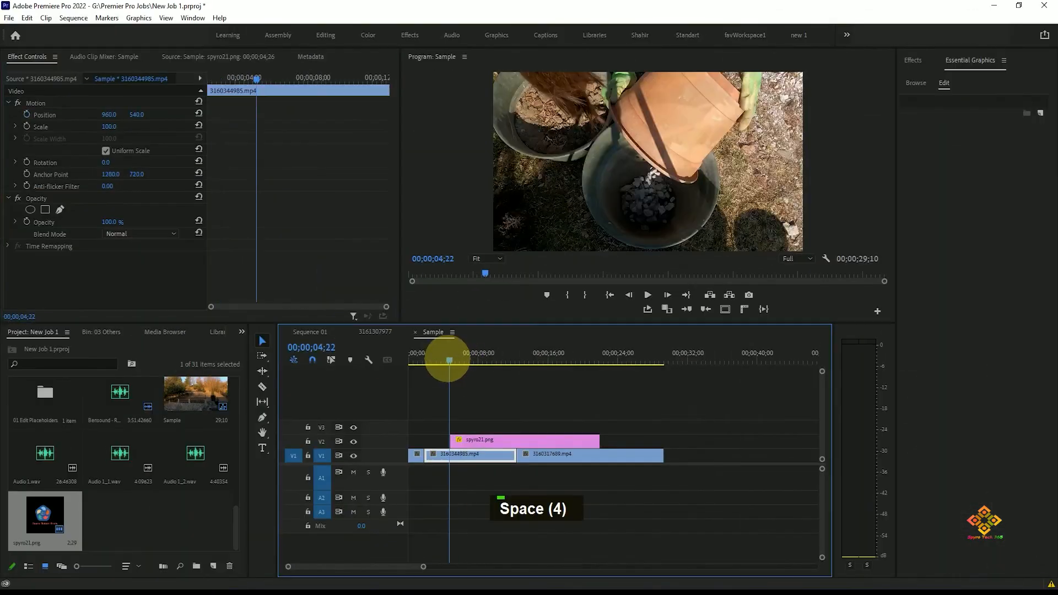
{"action": "key", "text": "space"}
{"action": "key", "text": "space"}
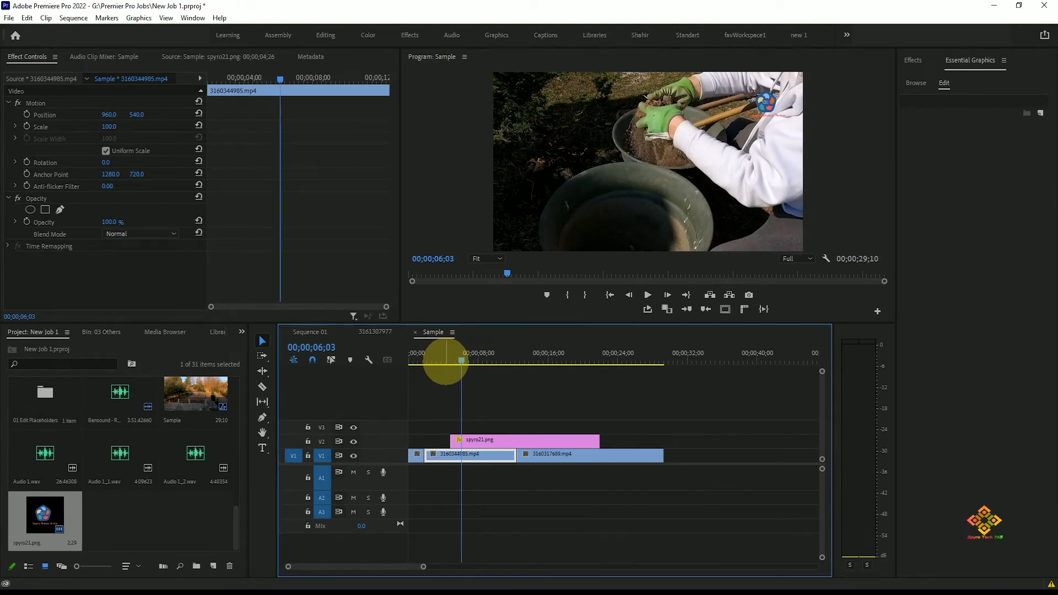
{"action": "mouse_move", "coordinate": [461, 358]}
{"action": "left_mouse_down"}
{"action": "mouse_move", "coordinate": [443, 358]}
{"action": "mouse_move", "coordinate": [452, 357]}
{"action": "left_mouse_up"}
{"action": "key", "text": "space"}
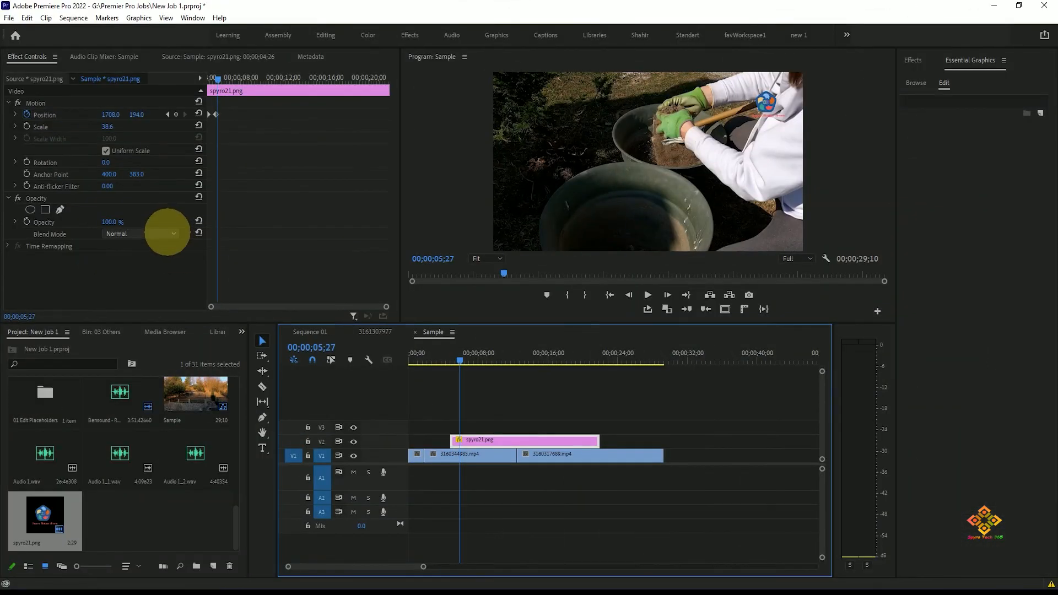
Try the Dissolve, Linear Burn, Darker Color and Screen blend modes on the logo clip
{"action": "left_click", "coordinate": [166, 232]}
{"action": "left_click", "coordinate": [125, 257]}
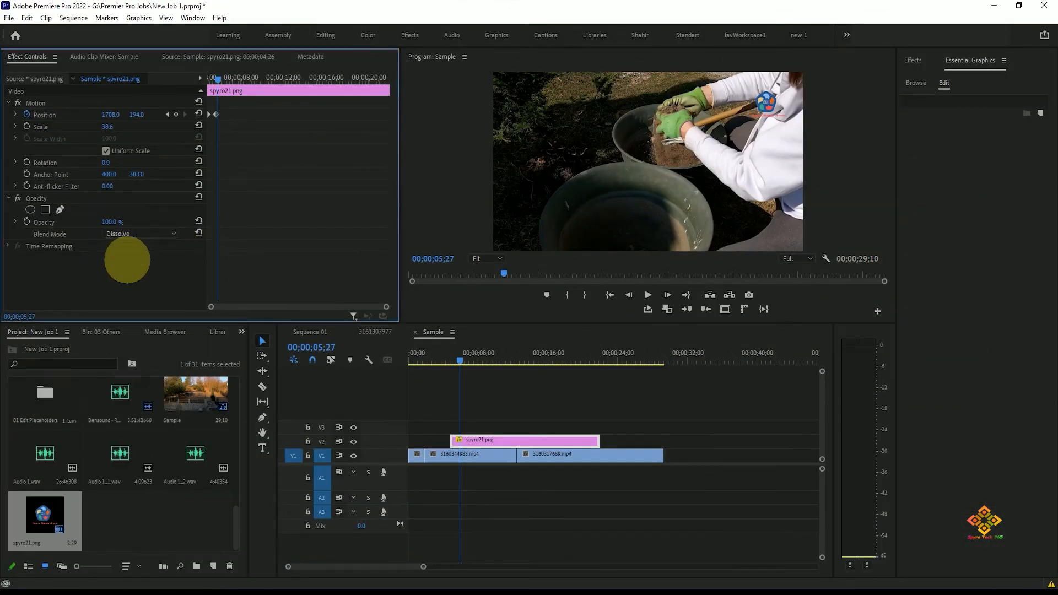
{"action": "left_click", "coordinate": [132, 232]}
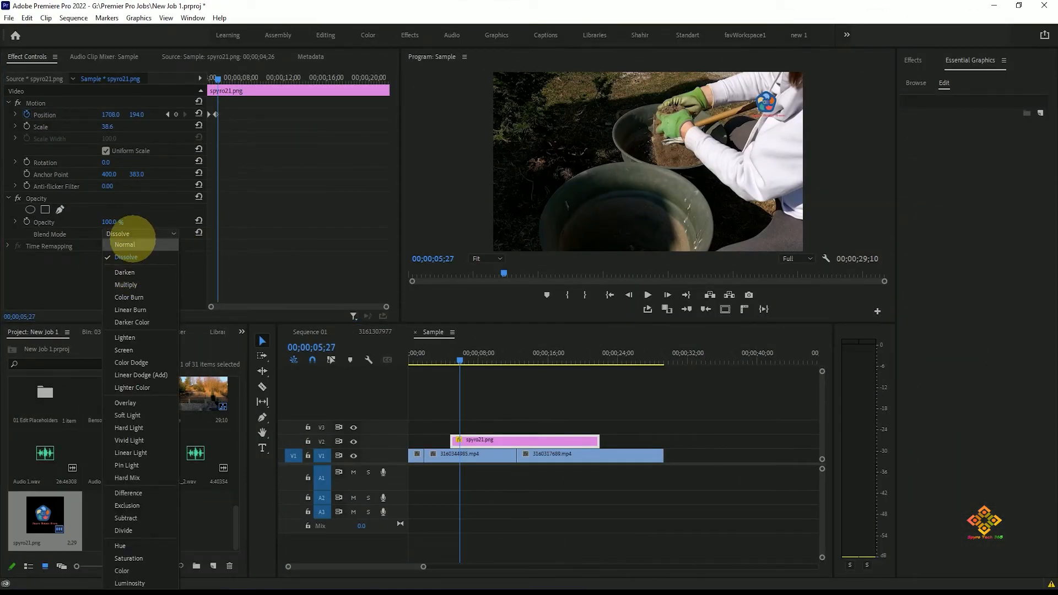
{"action": "left_click", "coordinate": [130, 309]}
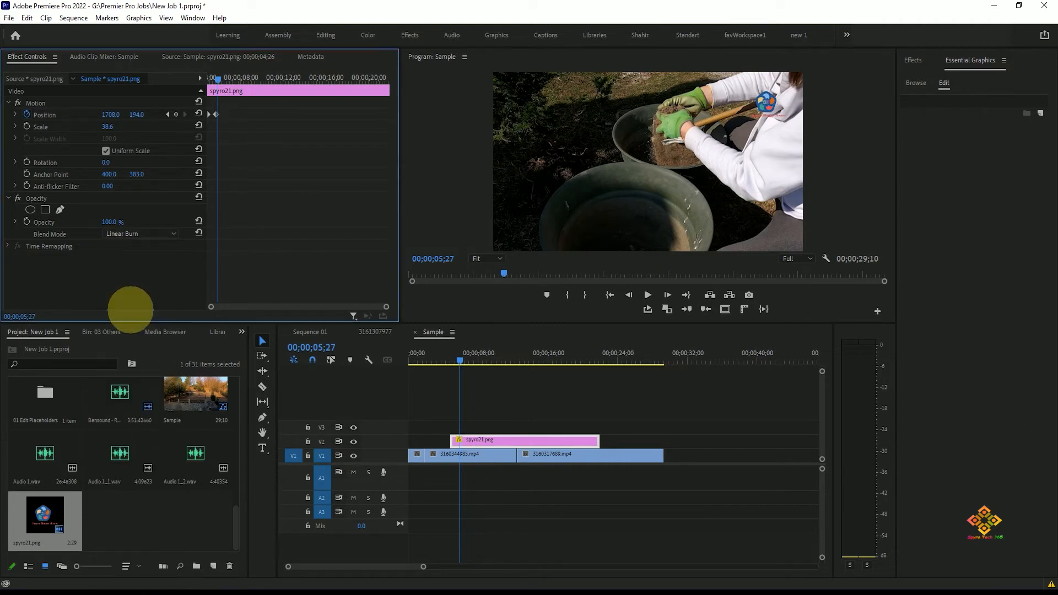
{"action": "left_click", "coordinate": [121, 234]}
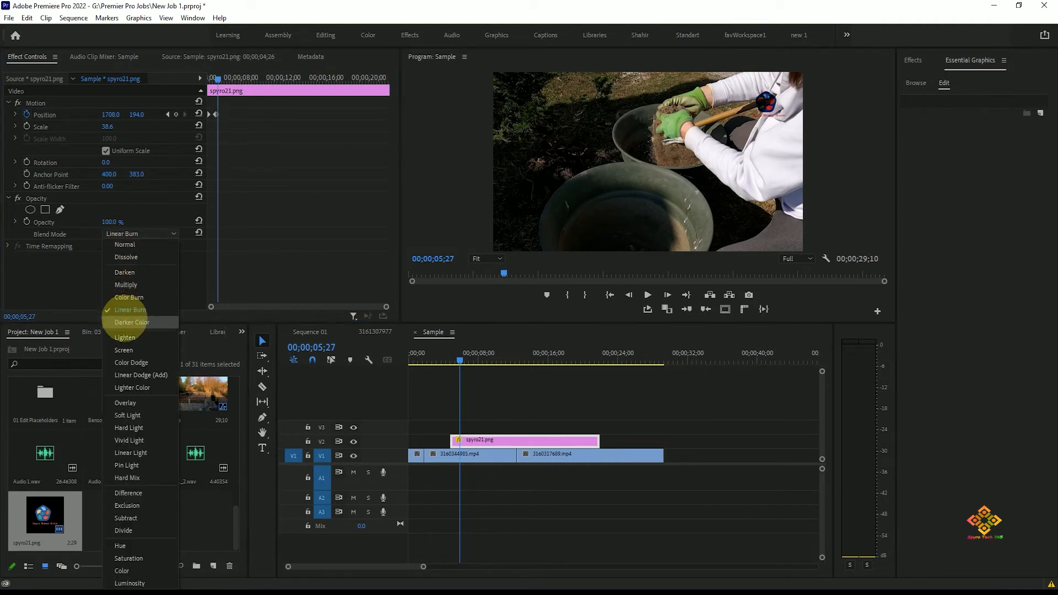
{"action": "left_click", "coordinate": [124, 317]}
{"action": "left_click", "coordinate": [122, 233]}
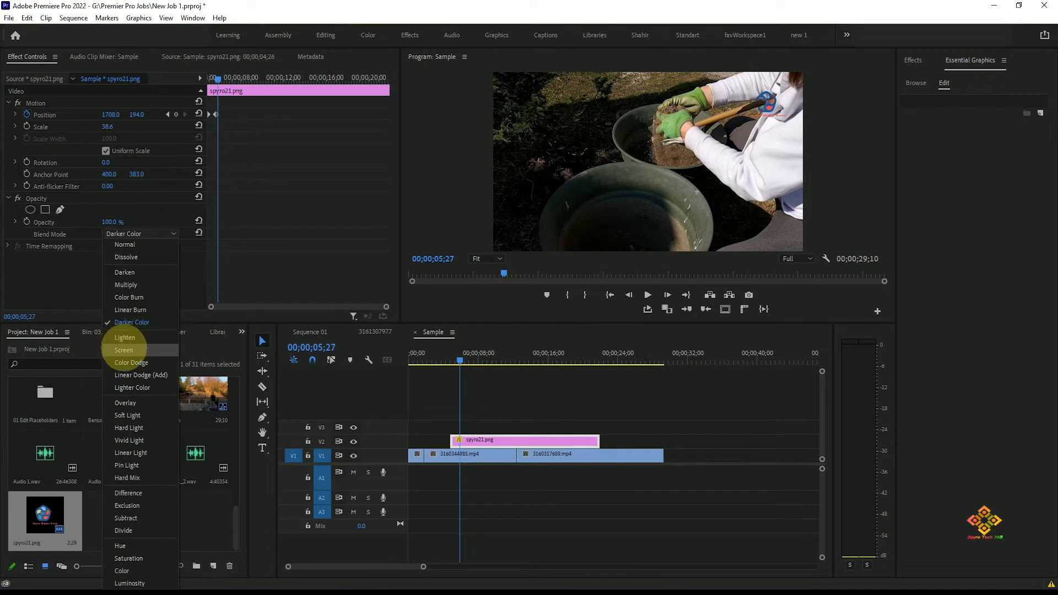
{"action": "left_click", "coordinate": [125, 349]}
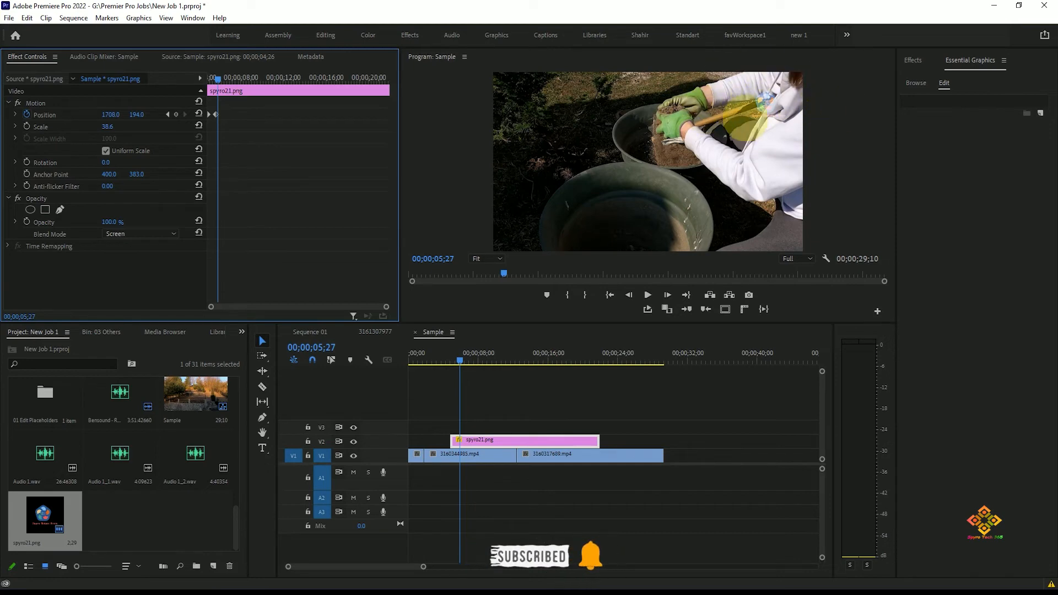
Try the Hard Light blend mode on the logo clip and return it to Normal
{"action": "left_click", "coordinate": [116, 234]}
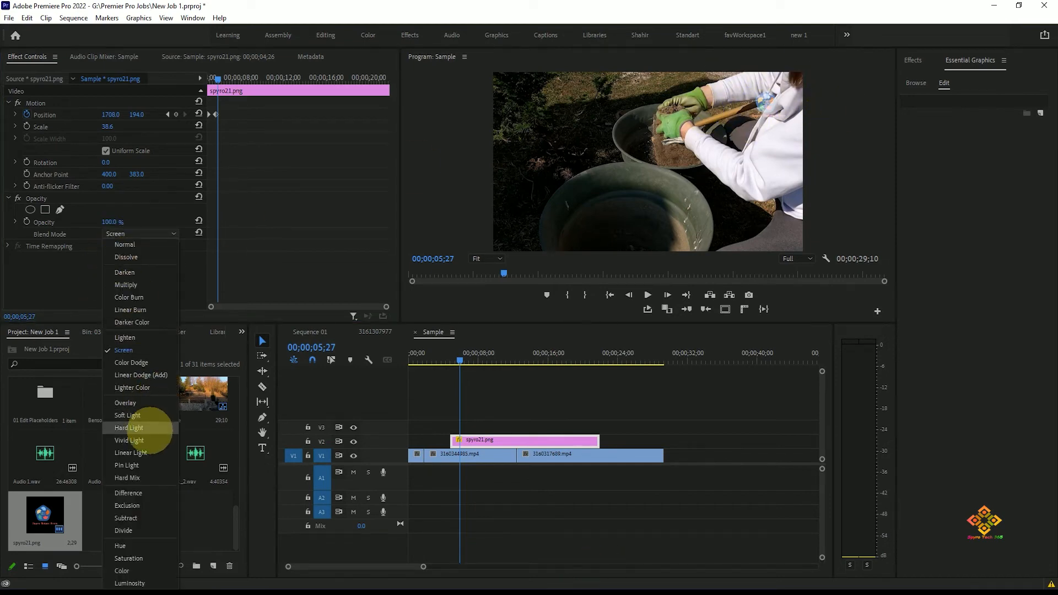
{"action": "left_click", "coordinate": [129, 428]}
{"action": "left_click", "coordinate": [132, 233]}
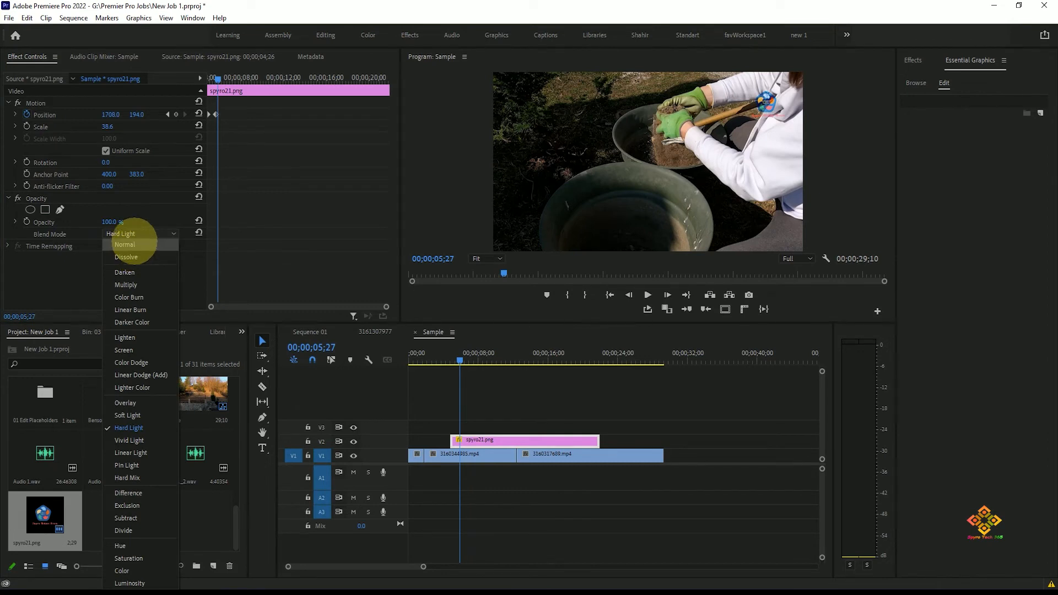
{"action": "left_click", "coordinate": [131, 244]}
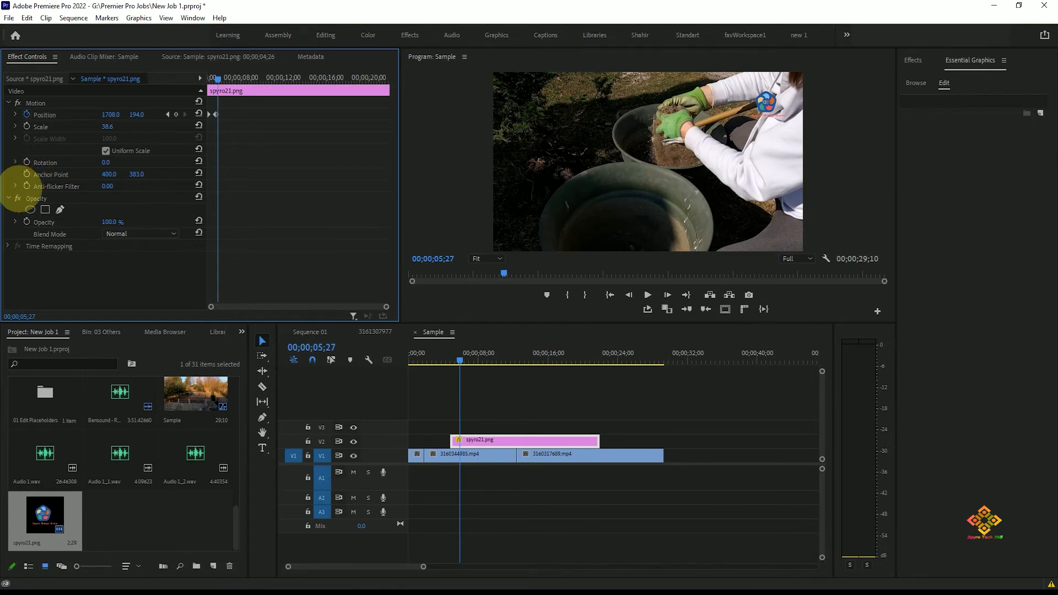
{"action": "left_click", "coordinate": [15, 186]}
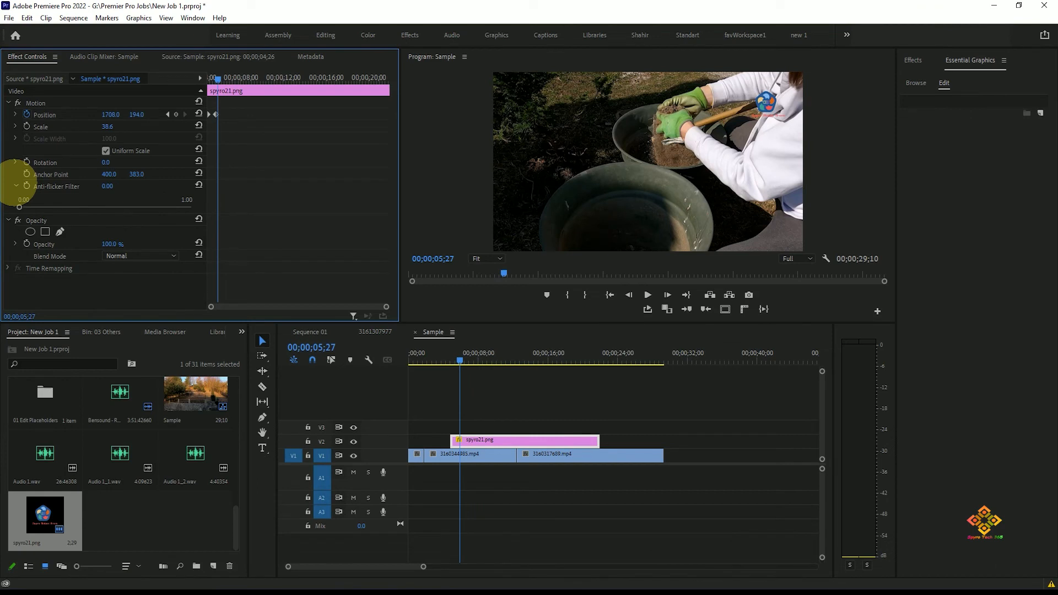
{"action": "left_click", "coordinate": [16, 186]}
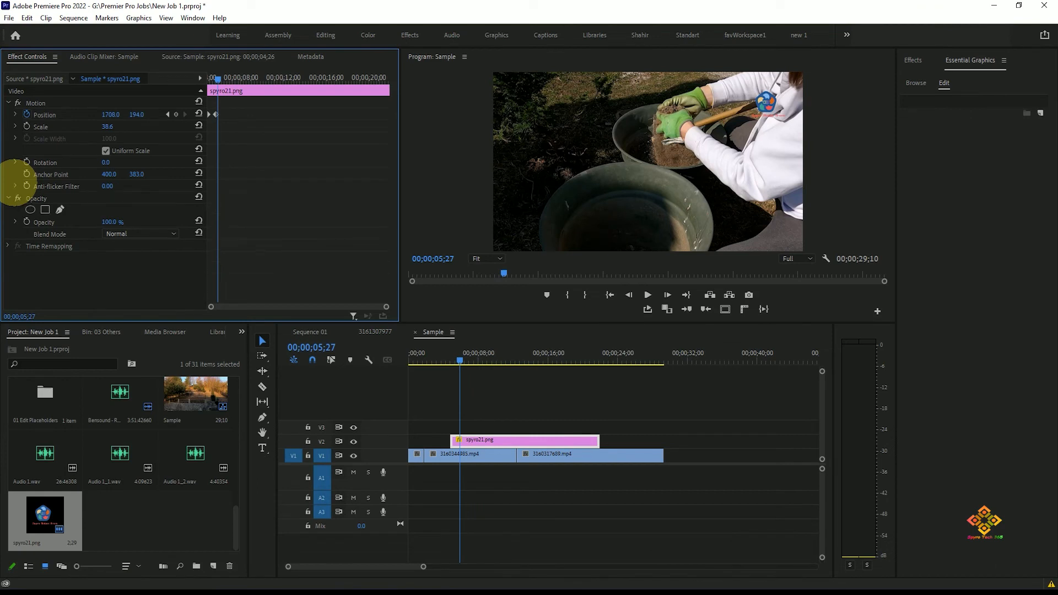
{"action": "left_click", "coordinate": [16, 186]}
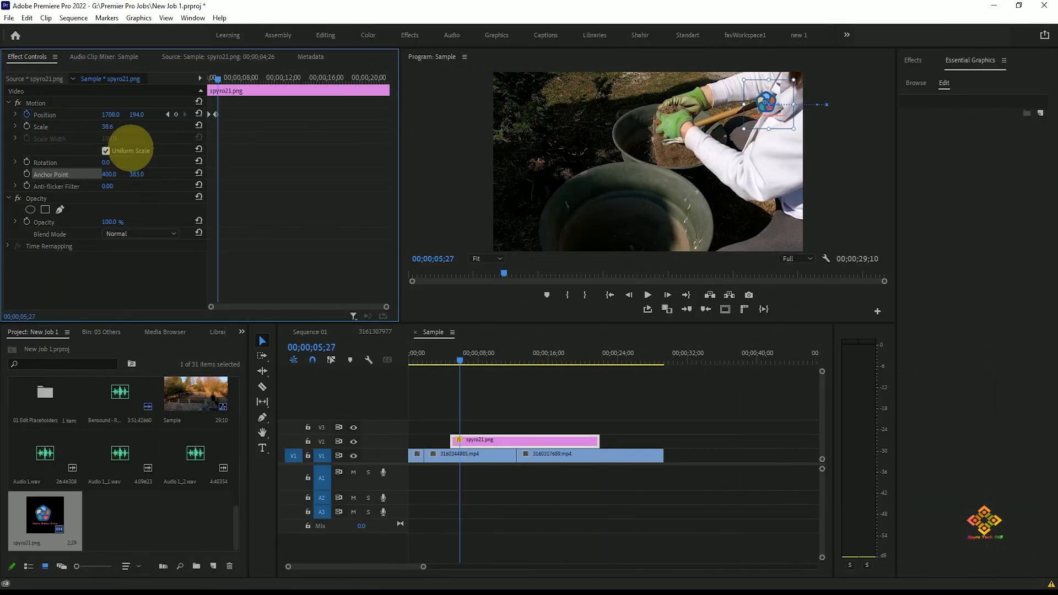
Try shifting the logo's Anchor Point, including to 1158 horizontally, and changing its Rotation, restoring the original values of both
{"action": "left_click_drag", "start_coordinate": [107, 175], "coordinate": [454, 118]}
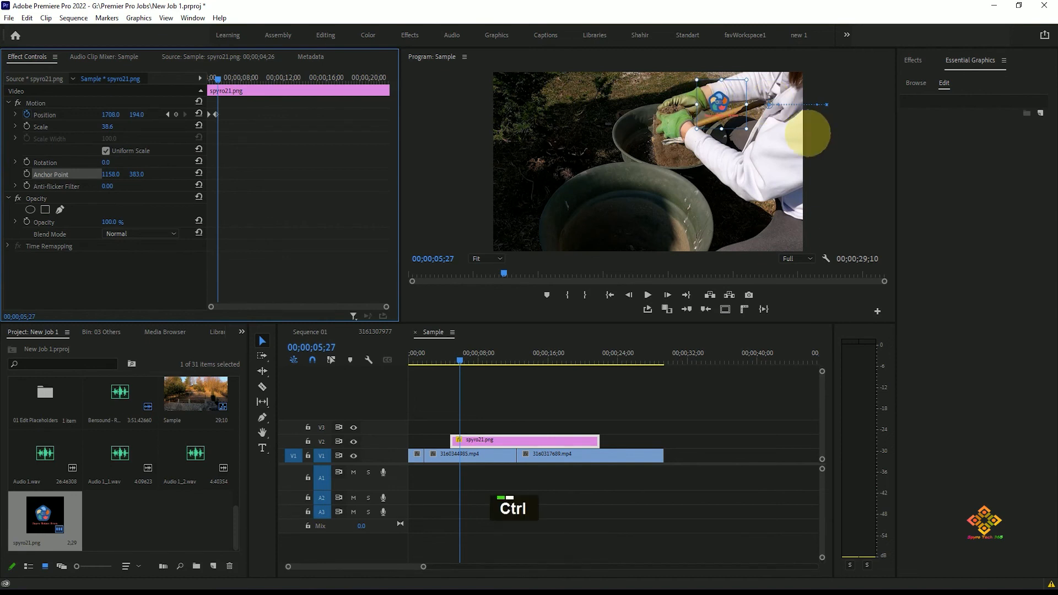
{"action": "left_click", "coordinate": [198, 173]}
{"action": "left_click_drag", "start_coordinate": [138, 176], "coordinate": [119, 373]}
{"action": "key", "text": "ctrl+z"}
{"action": "key", "text": "ctrl+z"}
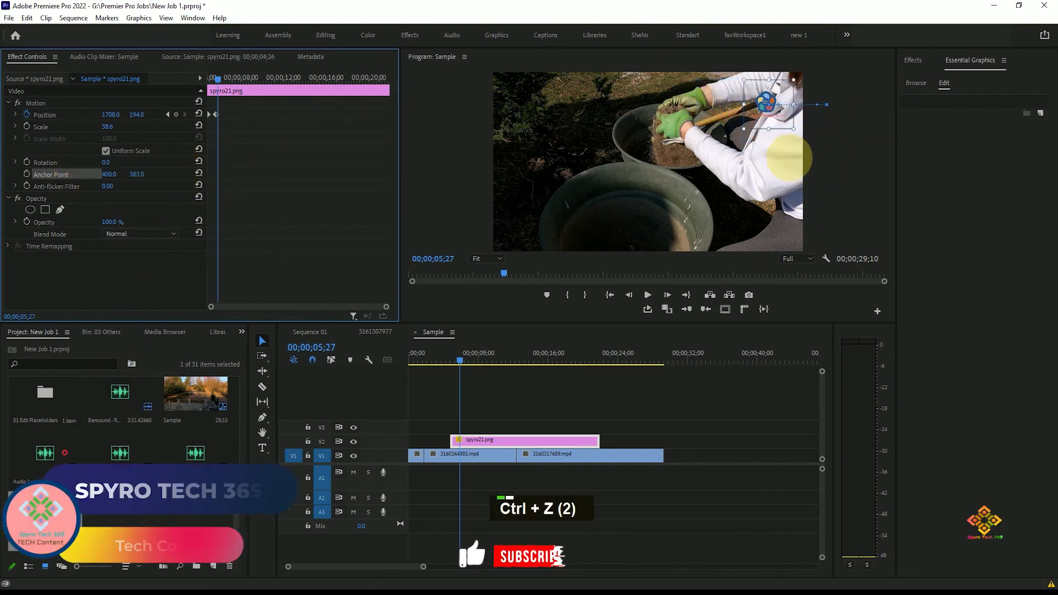
{"action": "mouse_move", "coordinate": [106, 162]}
{"action": "left_mouse_down"}
{"action": "mouse_move", "coordinate": [144, 165]}
{"action": "mouse_move", "coordinate": [113, 161]}
{"action": "left_mouse_up"}
{"action": "left_click", "coordinate": [199, 160]}
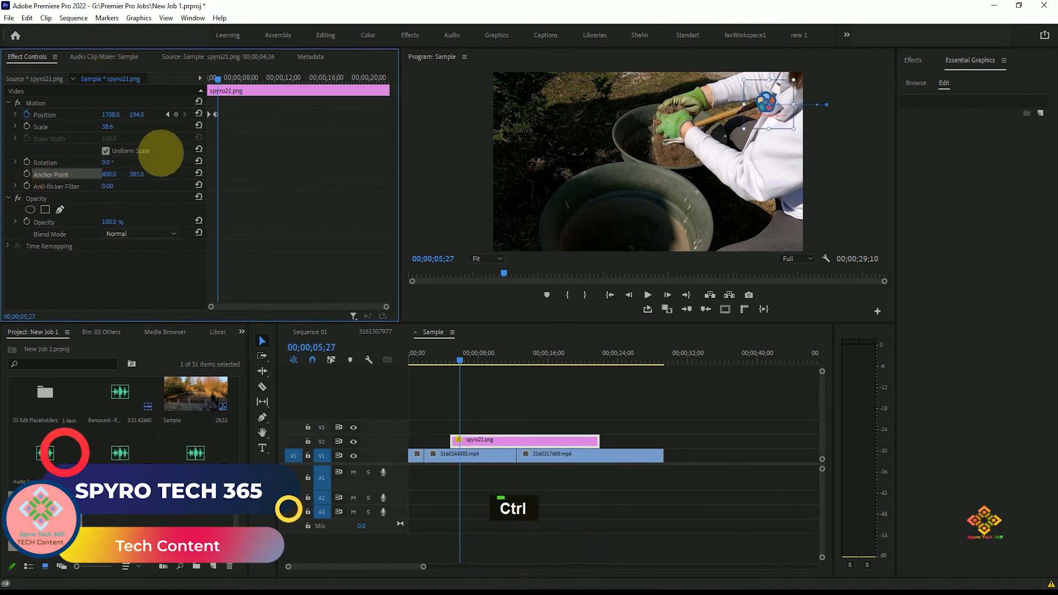